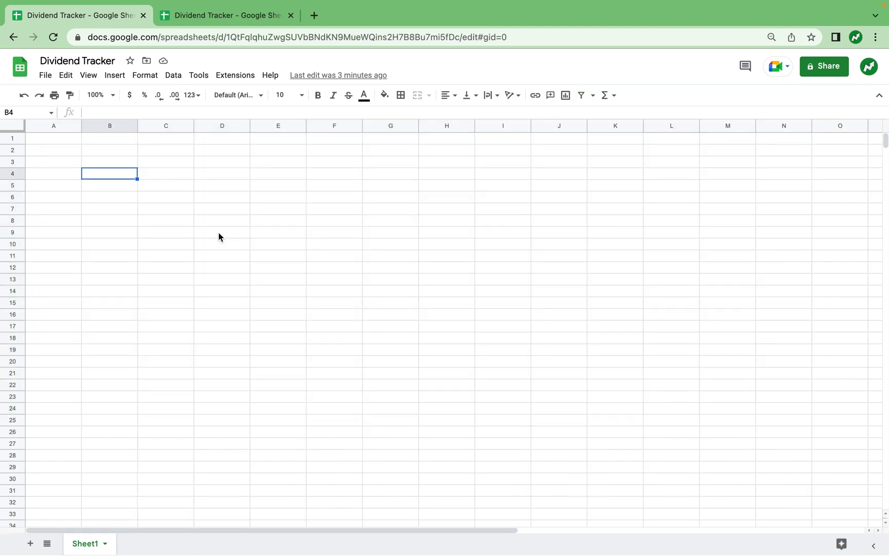
- Enter the header Ticker in B4 and fill B5:B24 with the twenty stock tickers from AAPL to UPS
{"action": "type", "text": "Ticker"}
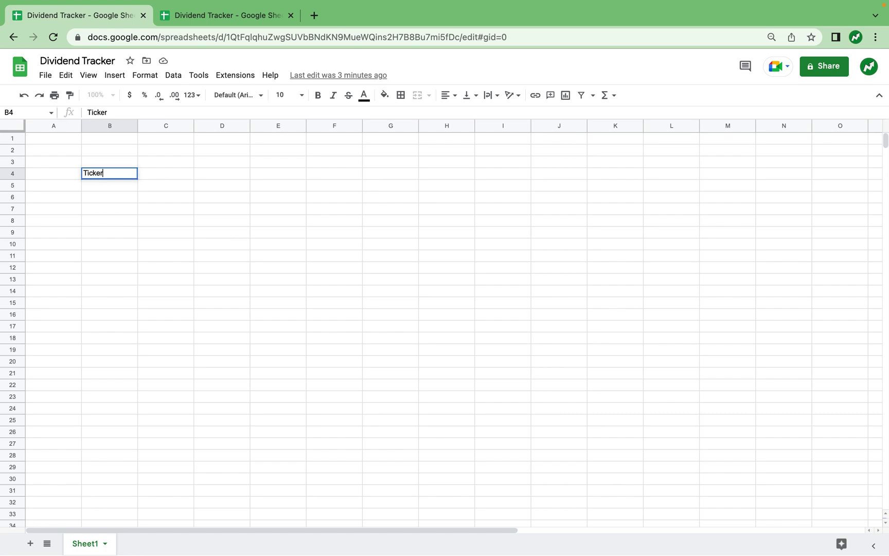
{"action": "key", "text": "Return"}
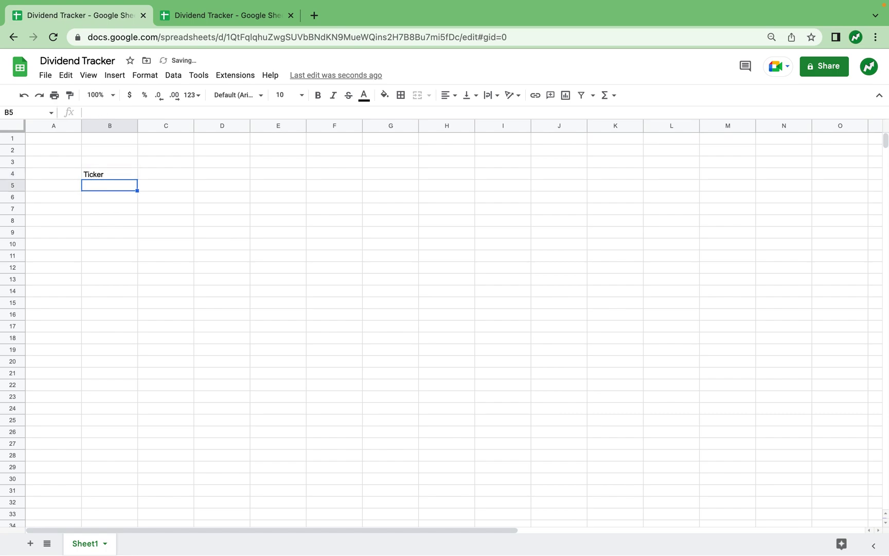
{"action": "type", "text": "AAPL IBM XRX T PM PFE TFC F CVX MO PRU D BBY CSCO MMM C VZ HAS BMY UPS"}
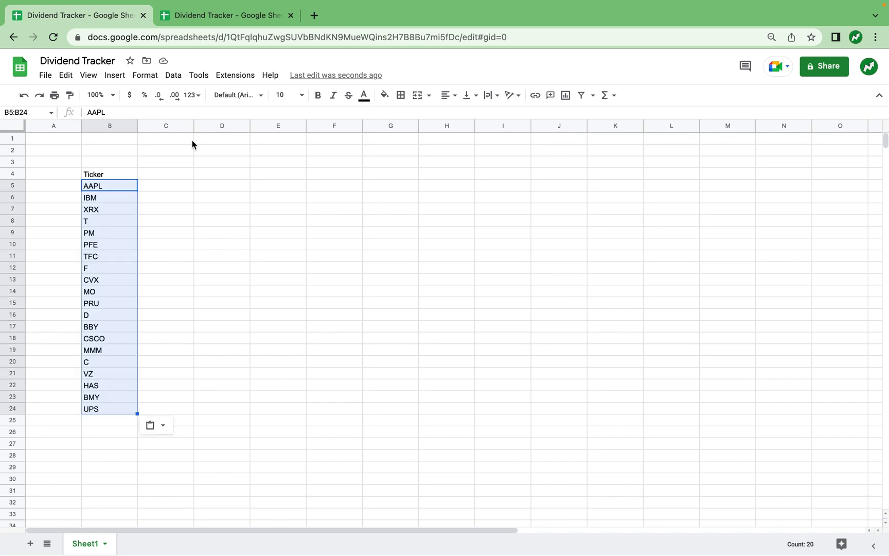
- Copy the Jan to Dec and Total headers from the other Dividend Tracker spreadsheet into row 4, starting at C4
{"action": "left_click", "coordinate": [179, 15]}
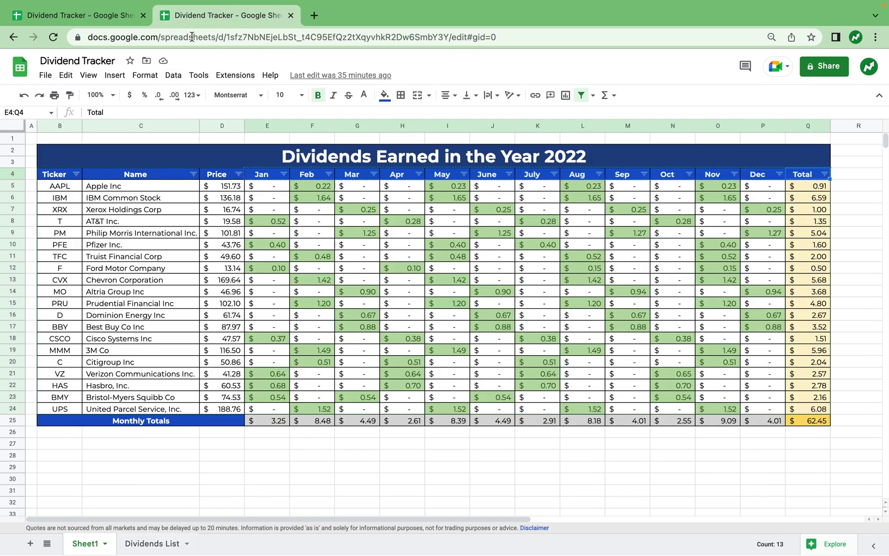
{"action": "left_click_drag", "start_coordinate": [260, 178], "coordinate": [808, 176]}
{"action": "key", "text": "ctrl+c"}
{"action": "left_click", "coordinate": [103, 15]}
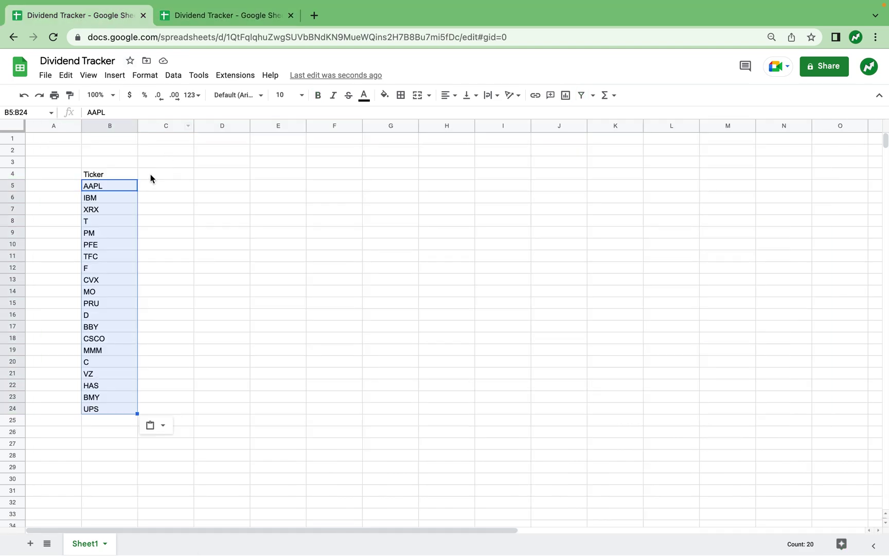
{"action": "left_click", "coordinate": [151, 175]}
{"action": "key", "text": "ctrl+v"}
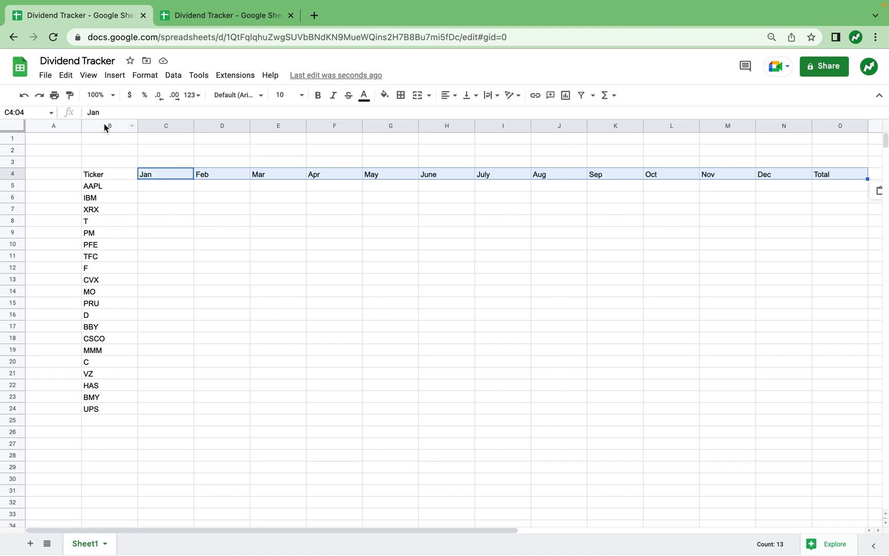
- Resize columns B through O to a width of 80 pixels
{"action": "left_click_drag", "start_coordinate": [104, 125], "coordinate": [818, 140]}
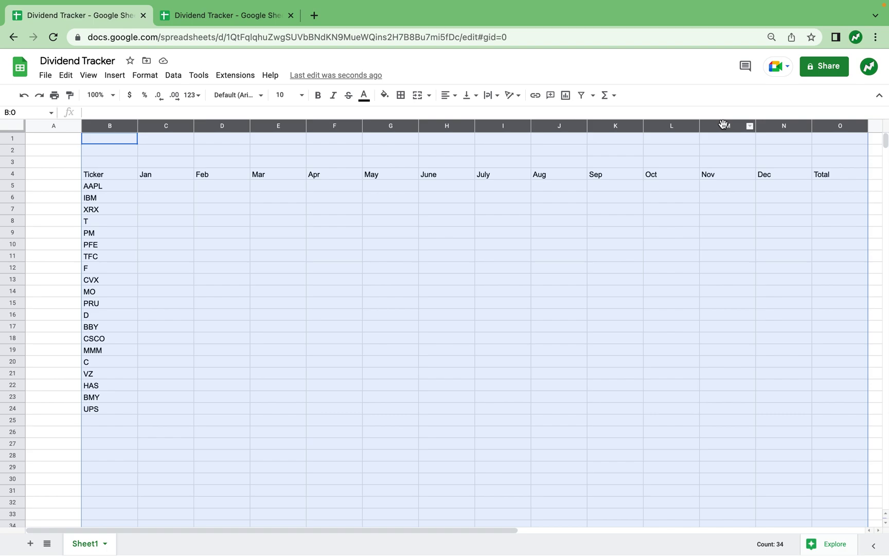
{"action": "right_click", "coordinate": [725, 124]}
{"action": "left_click", "coordinate": [617, 306]}
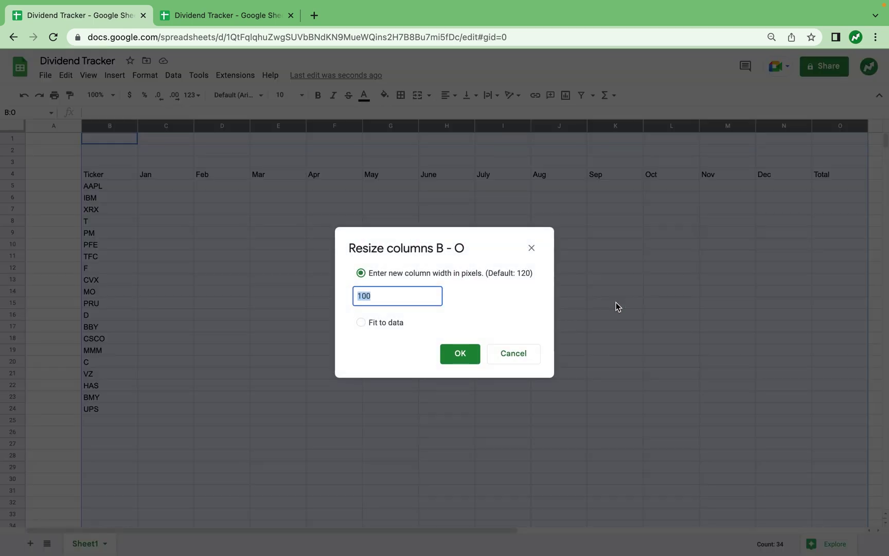
{"action": "type", "text": "88"}
{"action": "key", "text": "Return"}
{"action": "left_click", "coordinate": [239, 314]}
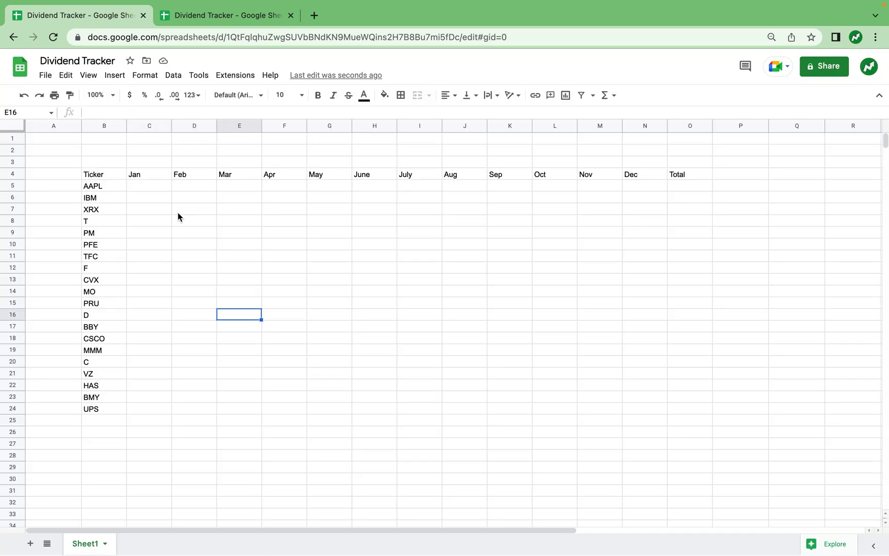
- Apply the Accounting number format to the range C5:O25 under the month and Total headers
{"action": "left_click_drag", "start_coordinate": [144, 187], "coordinate": [682, 422]}
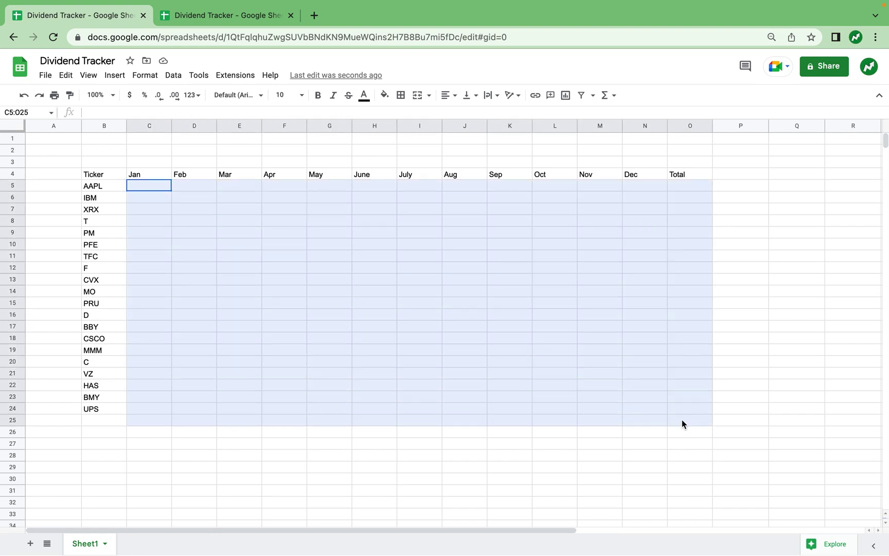
{"action": "left_click", "coordinate": [140, 76]}
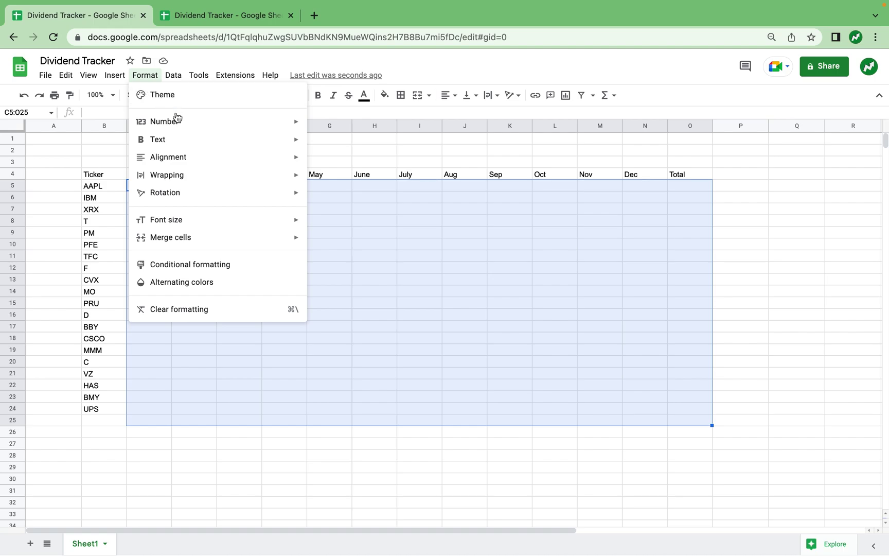
{"action": "mouse_move", "coordinate": [180, 122]}
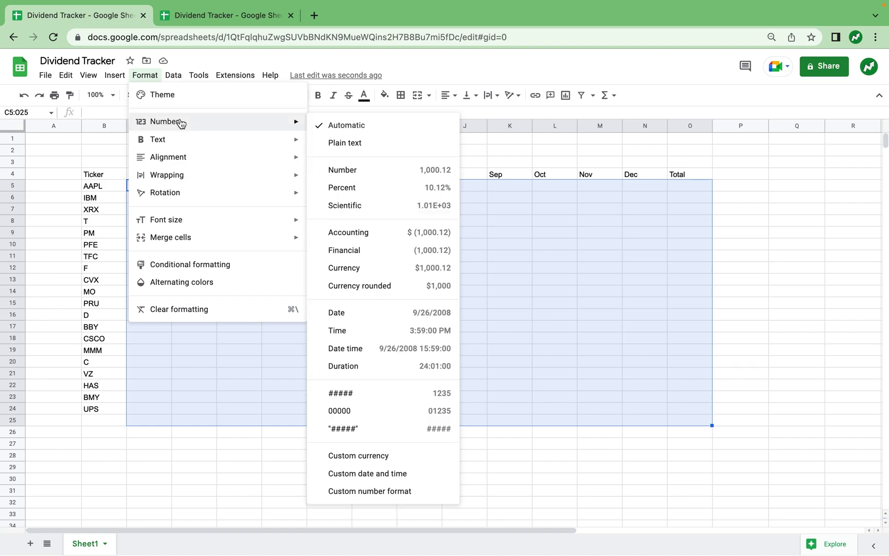
{"action": "left_click", "coordinate": [379, 233]}
- Merge cells B2:O3 and enter the title "Dividends Earned in the Year 2022" in the merged cell
{"action": "left_click_drag", "start_coordinate": [94, 155], "coordinate": [686, 162]}
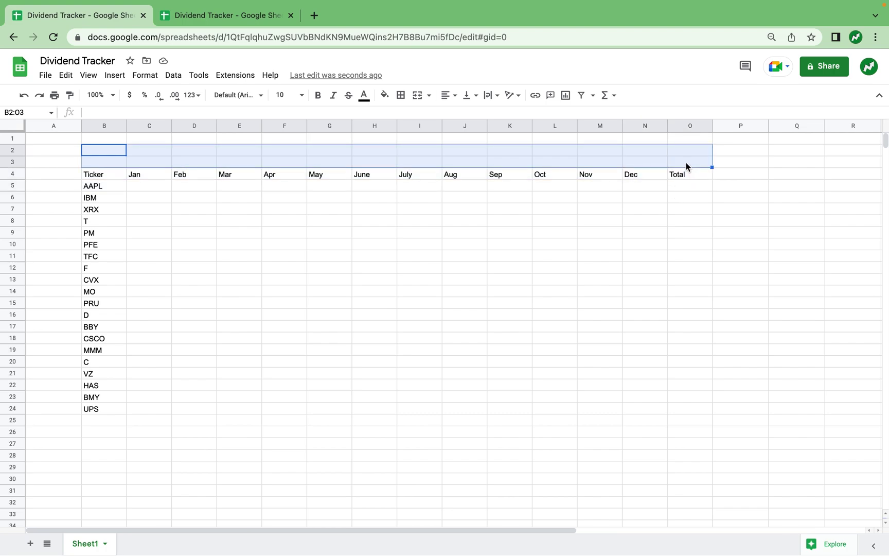
{"action": "left_click", "coordinate": [418, 95]}
{"action": "type", "text": "D"}
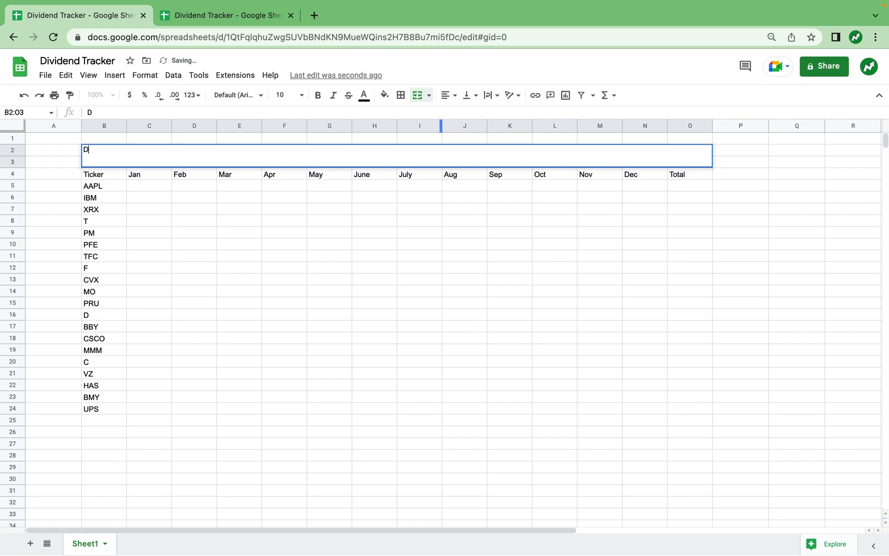
{"action": "type", "text": "ividends Ear"}
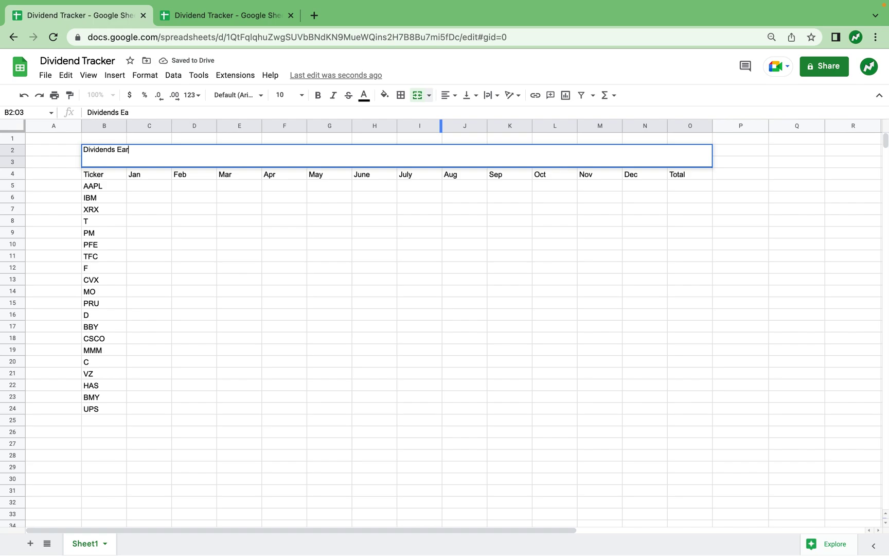
{"action": "type", "text": "ned in the YEar 2022"}
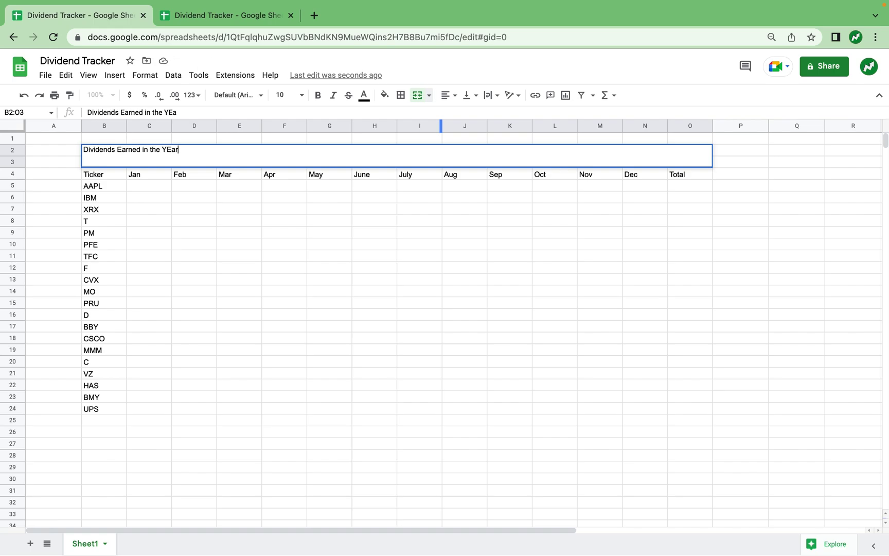
{"action": "left_click", "coordinate": [171, 149]}
{"action": "key", "text": "BackSpace"}
{"action": "type", "text": "e"}
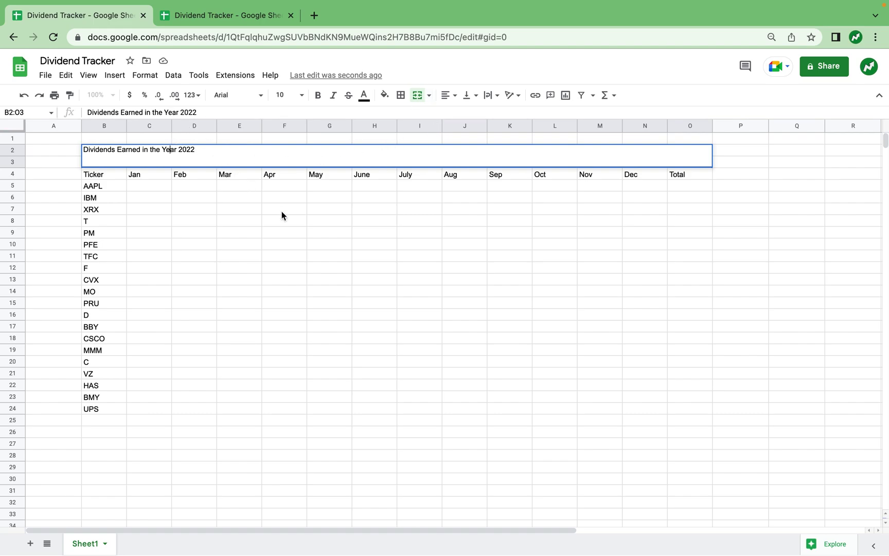
{"action": "left_click", "coordinate": [301, 232]}
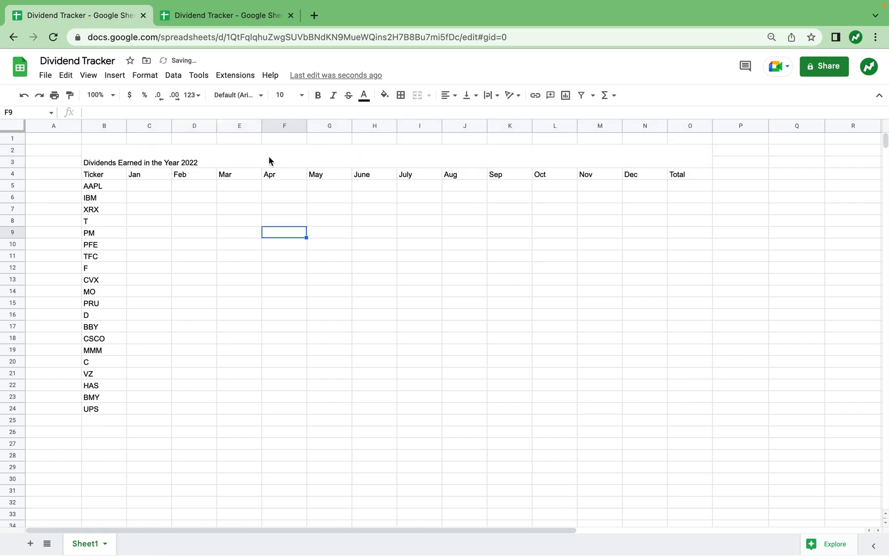
- Set the merged title's font size to 24 and center it horizontally
{"action": "left_click", "coordinate": [269, 156]}
{"action": "left_click", "coordinate": [294, 92]}
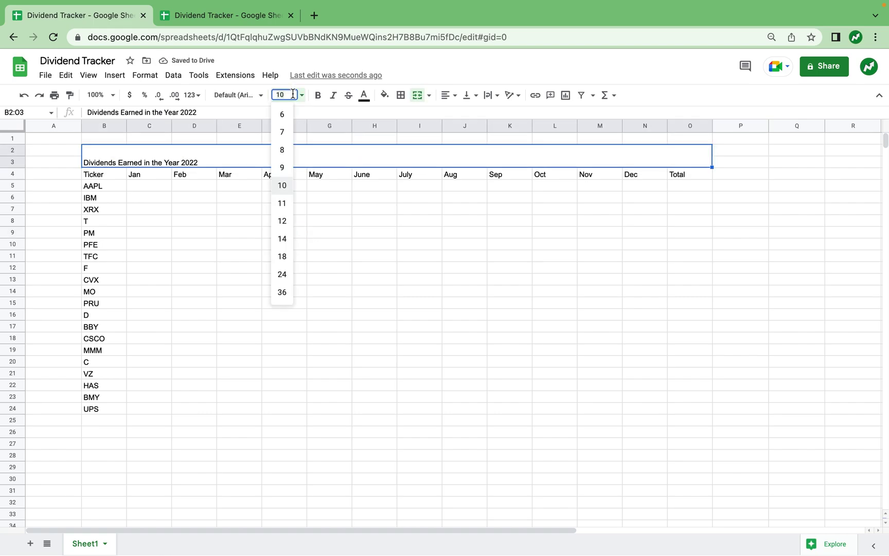
{"action": "left_click", "coordinate": [281, 274]}
{"action": "left_click", "coordinate": [447, 95]}
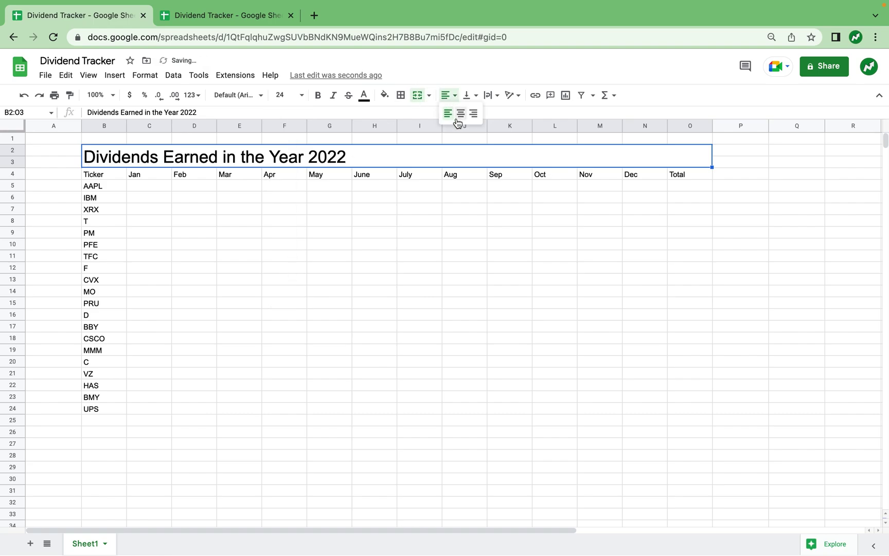
{"action": "left_click", "coordinate": [461, 114]}
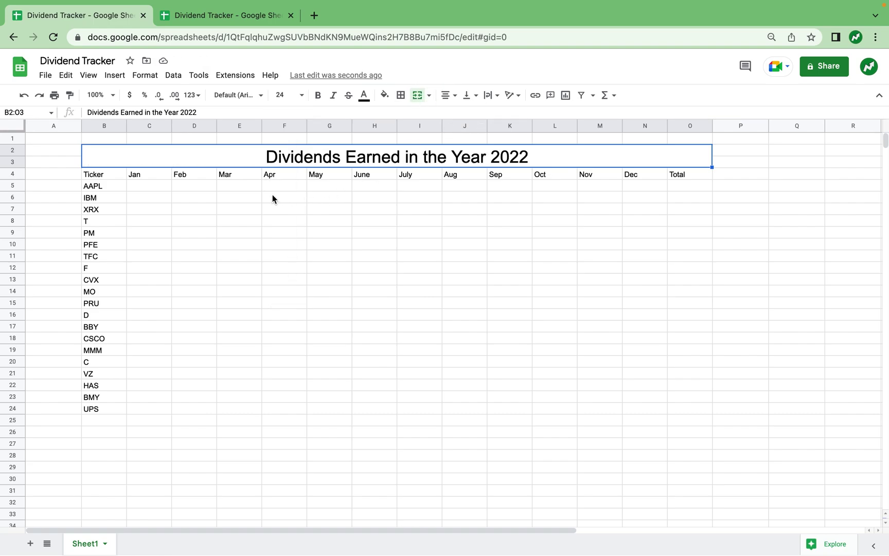
- Center-align all cells of the sheet horizontally and set their font to Montserrat
{"action": "left_click", "coordinate": [16, 126]}
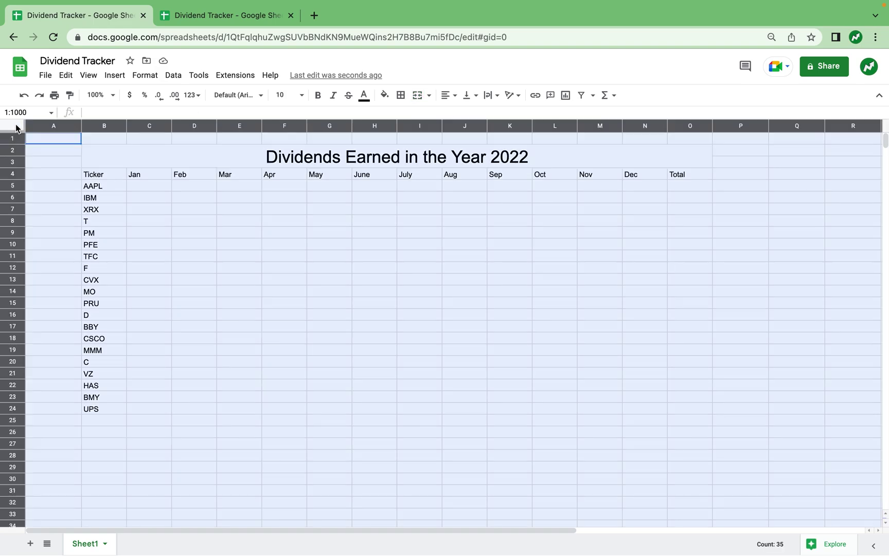
{"action": "left_click", "coordinate": [447, 95]}
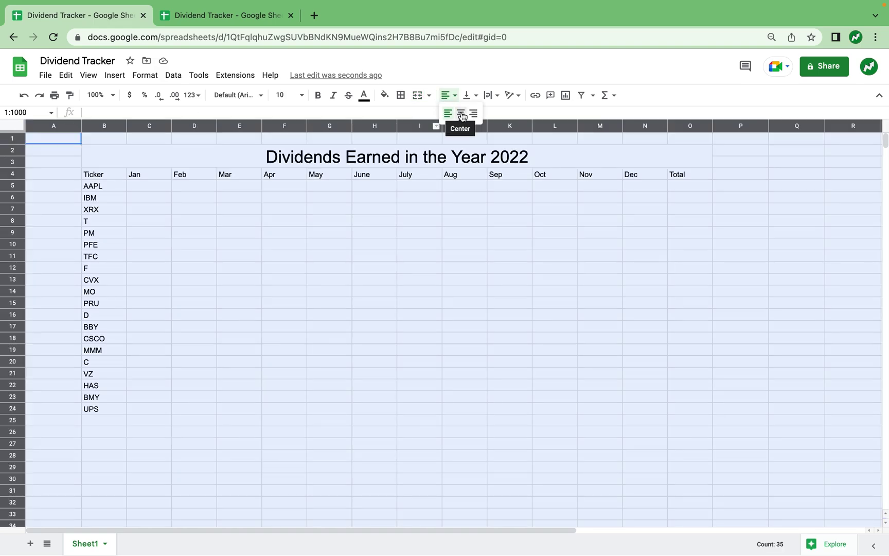
{"action": "left_click", "coordinate": [460, 114]}
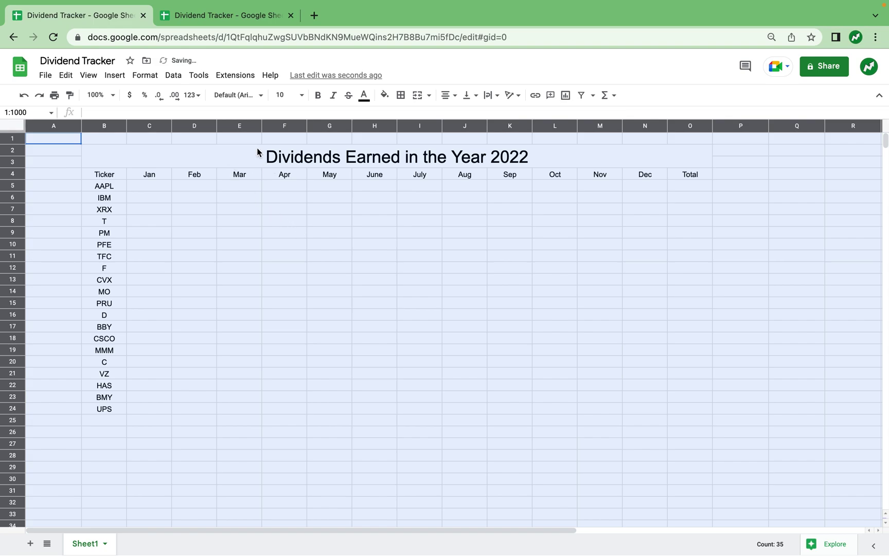
{"action": "left_click", "coordinate": [237, 95]}
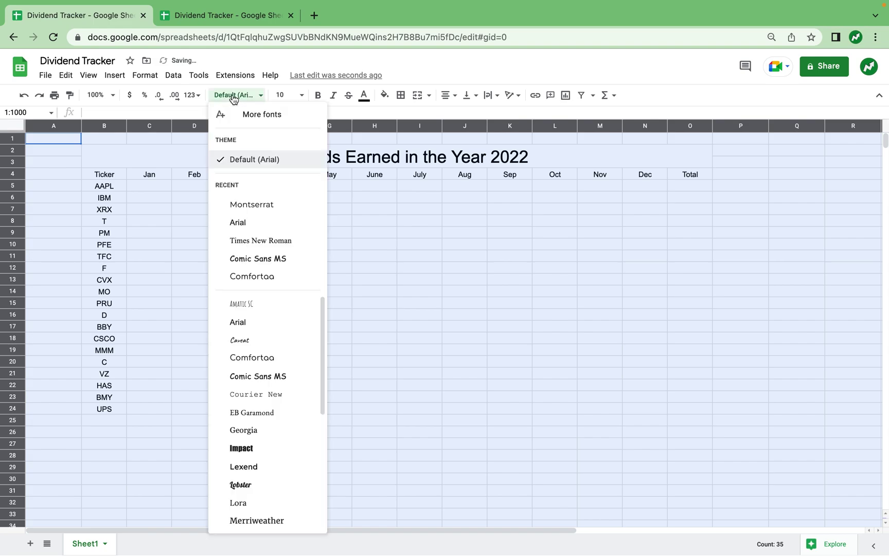
{"action": "left_click", "coordinate": [256, 204]}
{"action": "left_click", "coordinate": [256, 207]}
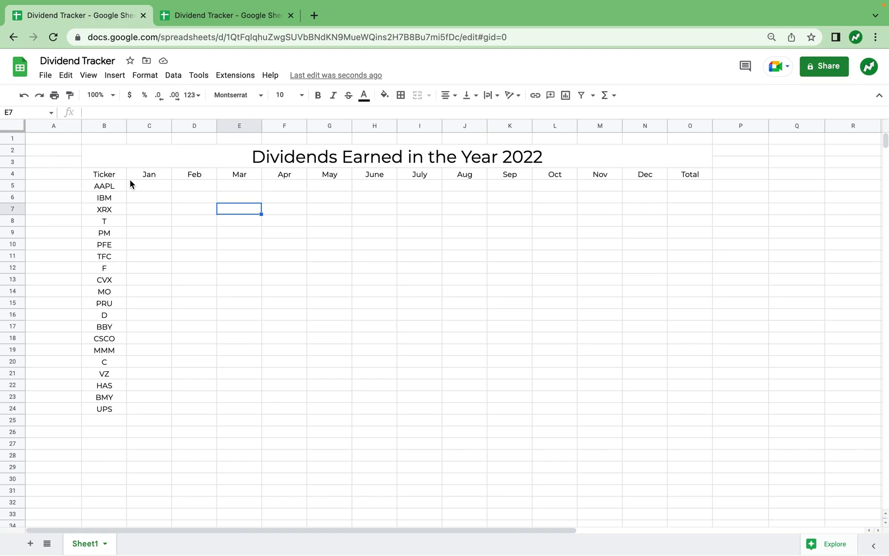
- Insert two columns between Ticker and Jan, and enter the headers Name in C4 and Price in D4
{"action": "left_click", "coordinate": [103, 126]}
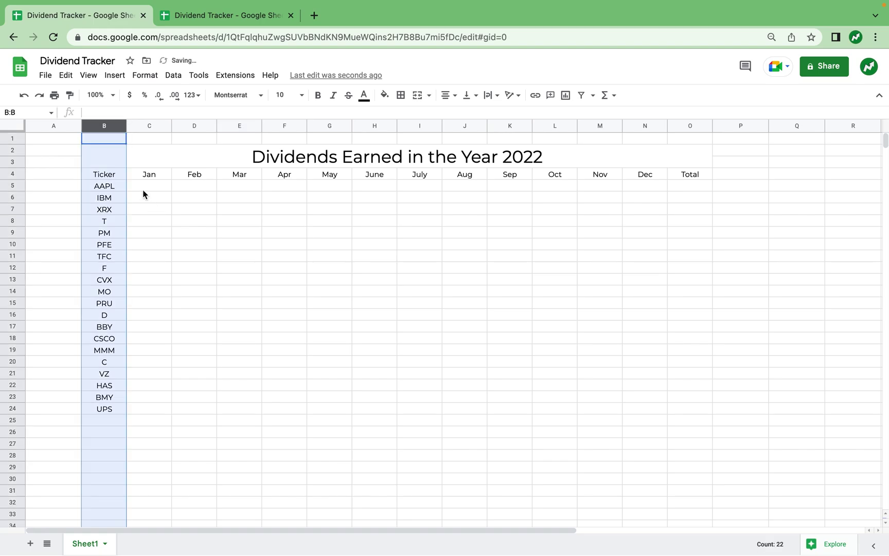
{"action": "left_click", "coordinate": [46, 124], "text": "shift"}
{"action": "right_click", "coordinate": [93, 124]}
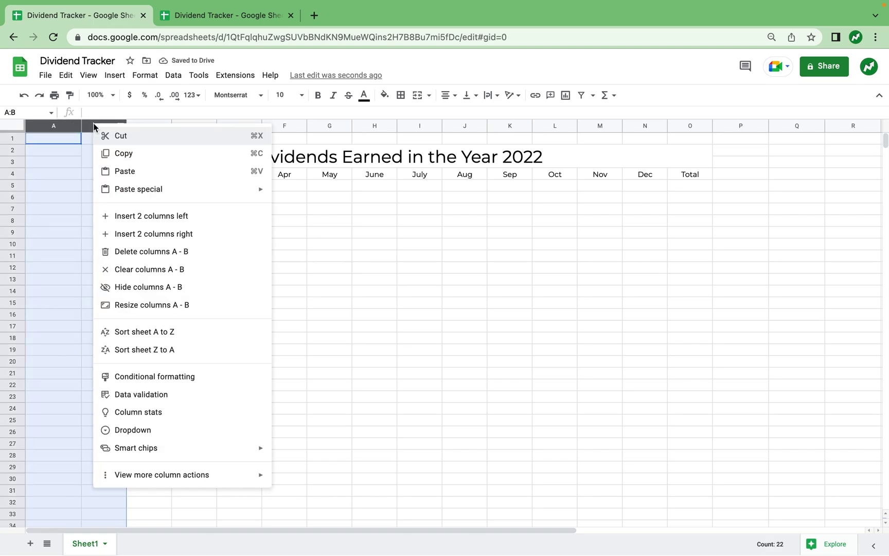
{"action": "left_click", "coordinate": [149, 235]}
{"action": "left_click", "coordinate": [147, 171]}
{"action": "type", "text": "Name"}
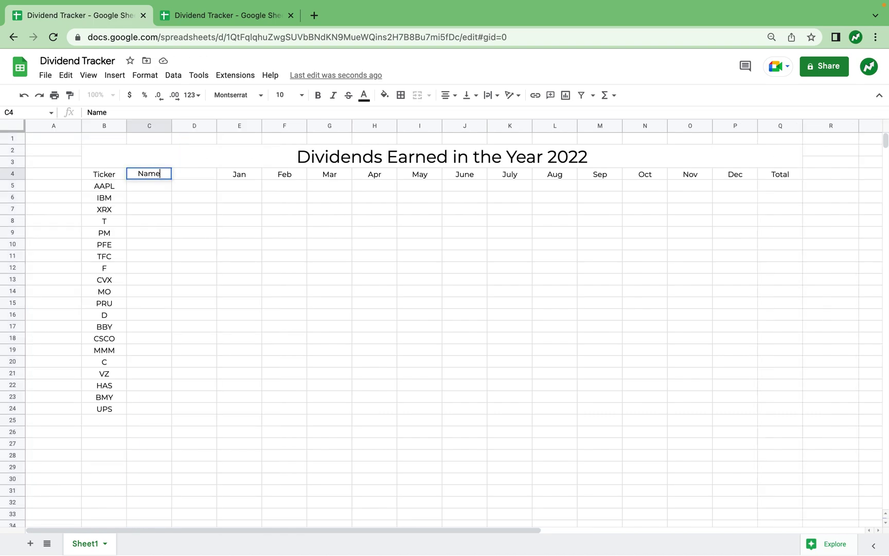
{"action": "key", "text": "Tab"}
{"action": "type", "text": "Price"}
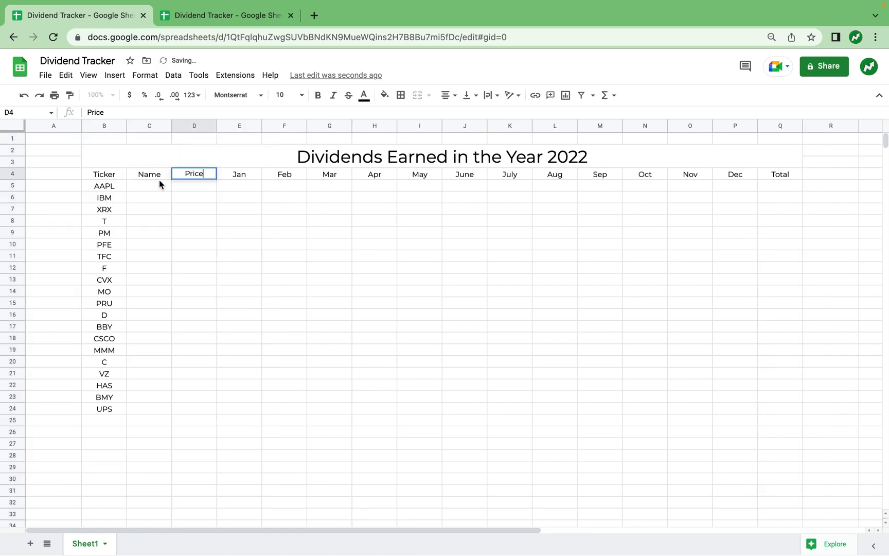
- Make the title and the header row bold in rows 2 through 4
{"action": "left_click_drag", "start_coordinate": [13, 174], "coordinate": [10, 154]}
{"action": "key", "text": "super+b"}
{"action": "left_click", "coordinate": [194, 221]}
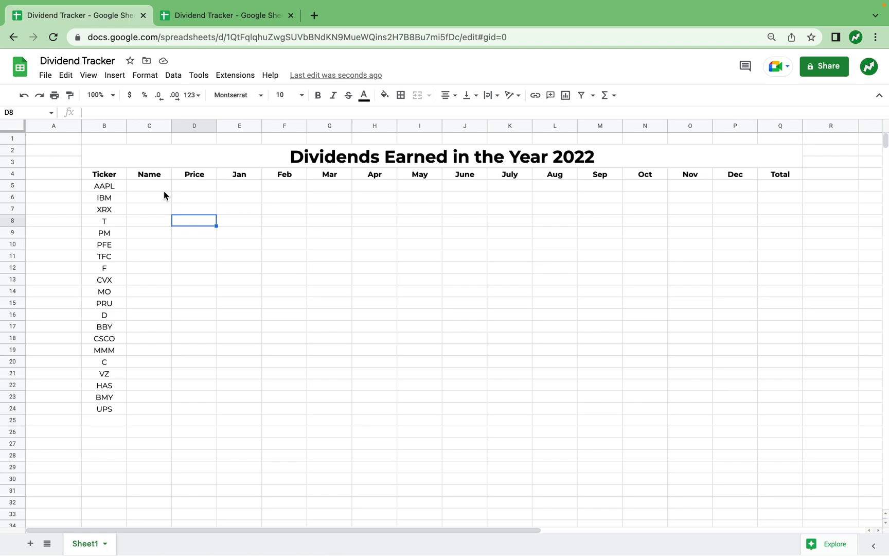
- Enter the formula =GOOGLEFINANCE(B5,C4) in C5 to fetch the name of the first stock
{"action": "left_click", "coordinate": [154, 188]}
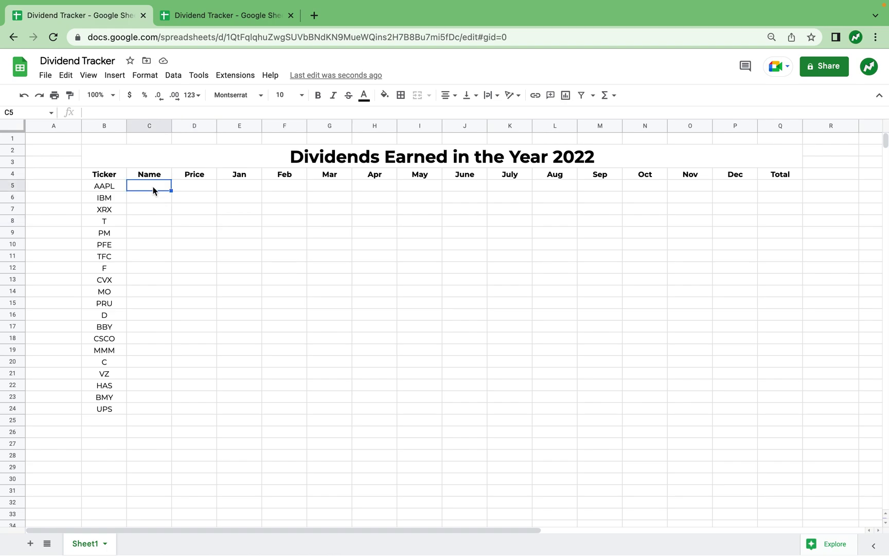
{"action": "type", "text": "="}
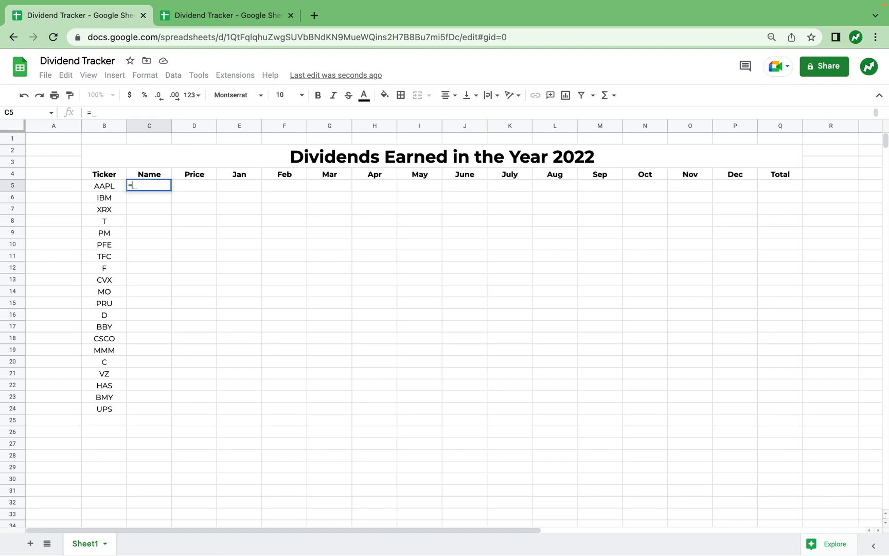
{"action": "type", "text": "GOOGLEFINANCE"}
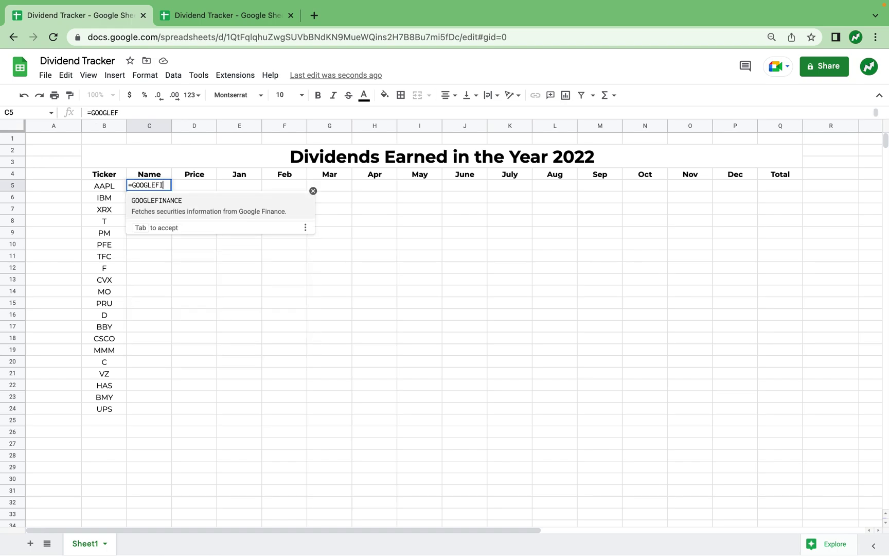
{"action": "type", "text": "("}
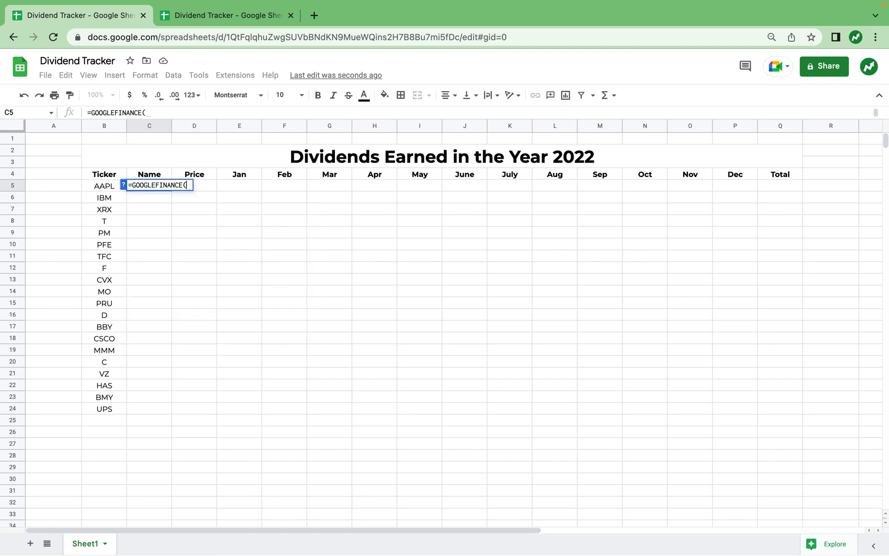
{"action": "left_click", "coordinate": [124, 186]}
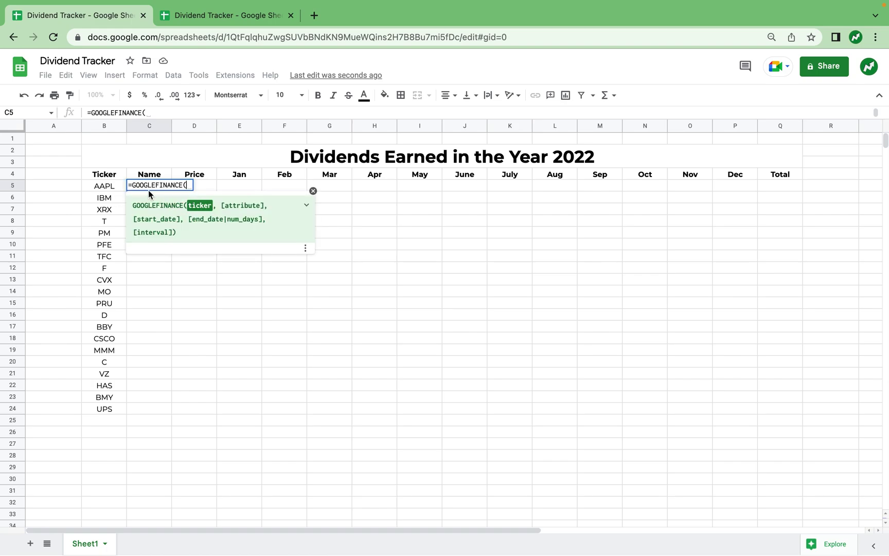
{"action": "left_click", "coordinate": [108, 190]}
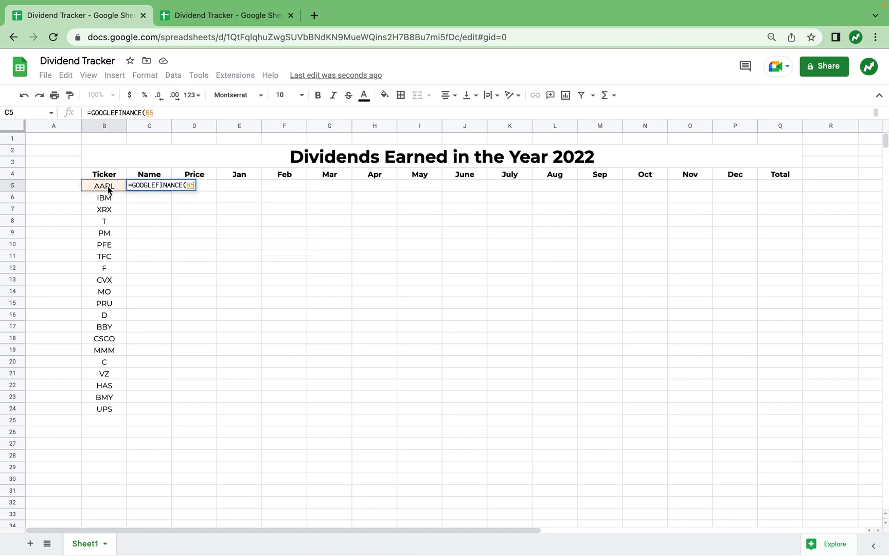
{"action": "type", "text": ","}
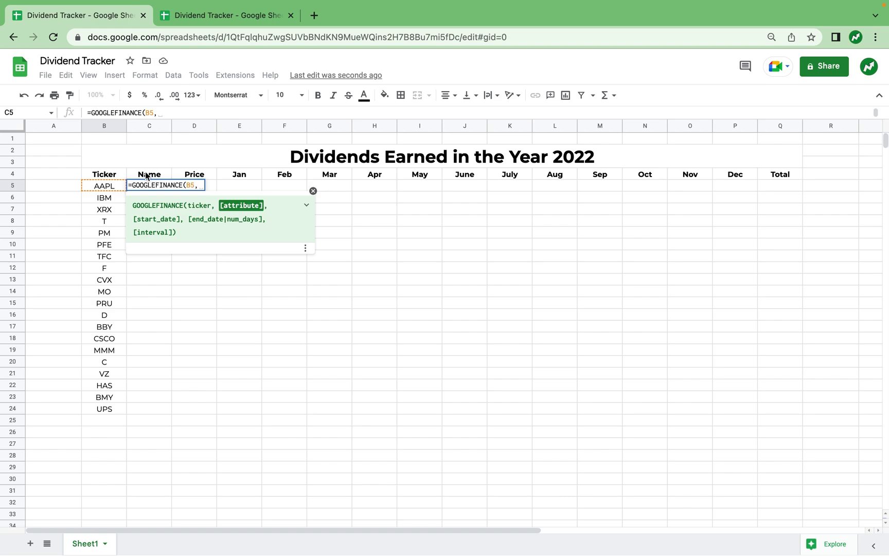
{"action": "type", "text": "\"name\")"}
{"action": "key", "text": "Return"}
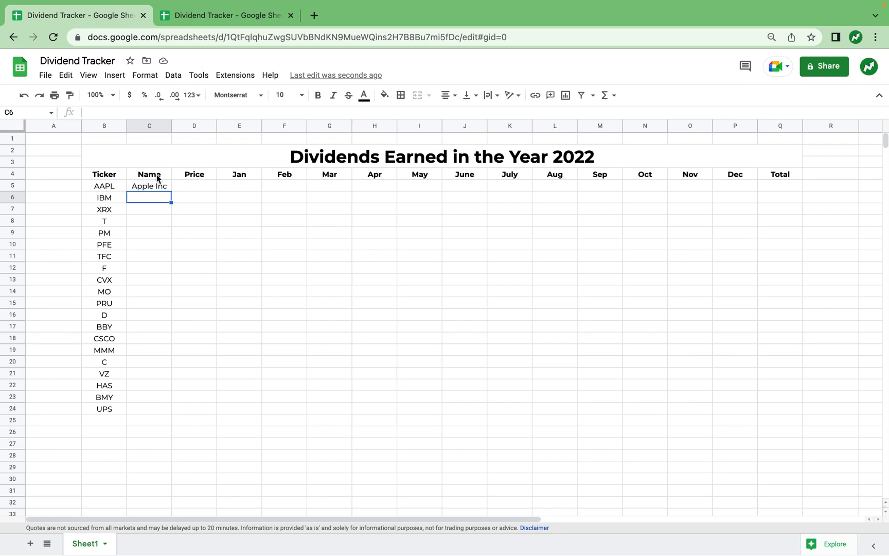
- Resize the Name column C to a width of 210 pixels
{"action": "left_click", "coordinate": [148, 126]}
{"action": "right_click", "coordinate": [148, 125]}
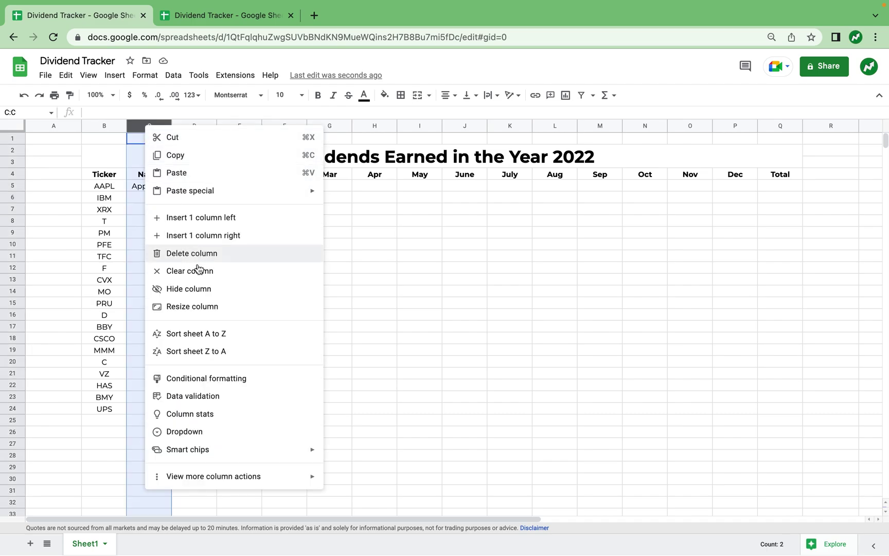
{"action": "left_click", "coordinate": [203, 306]}
{"action": "type", "text": "210"}
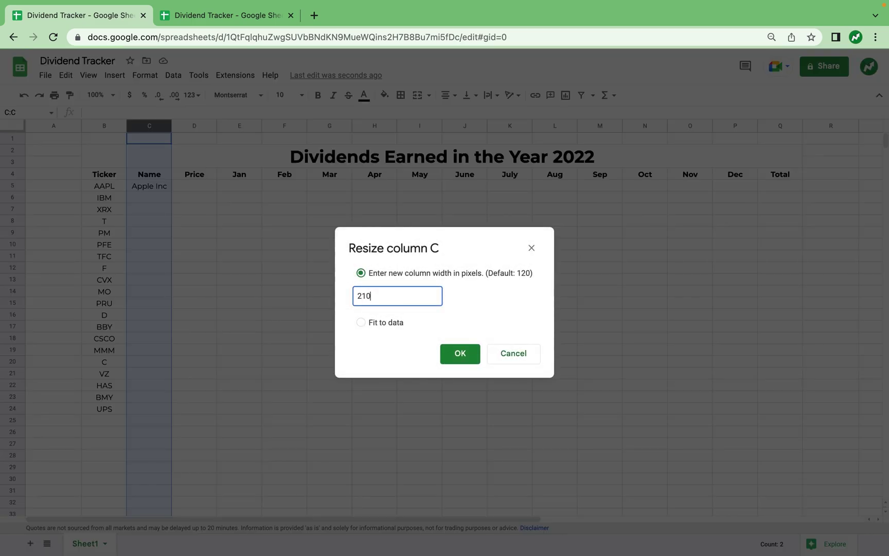
{"action": "key", "text": "Return"}
- Left-align the Name cells C5:C24
{"action": "left_click_drag", "start_coordinate": [167, 187], "coordinate": [164, 407]}
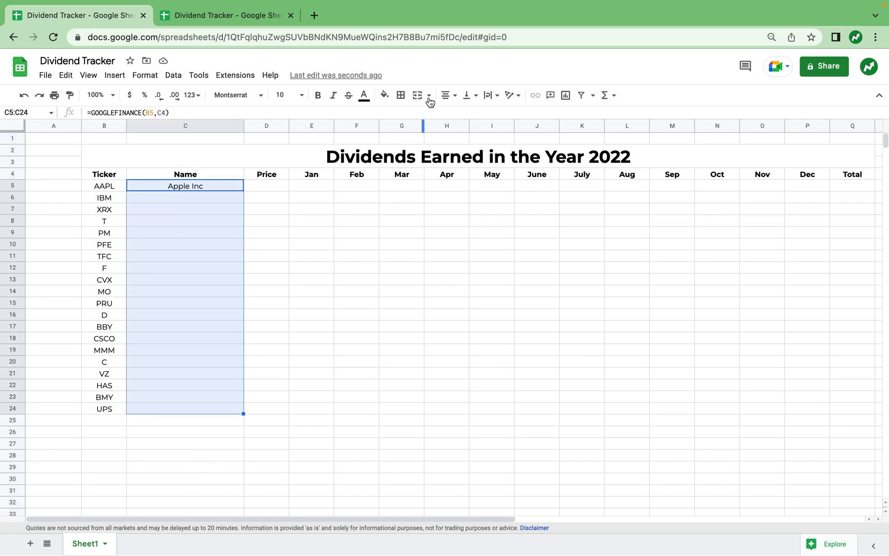
{"action": "left_click", "coordinate": [446, 95]}
{"action": "left_click", "coordinate": [446, 117]}
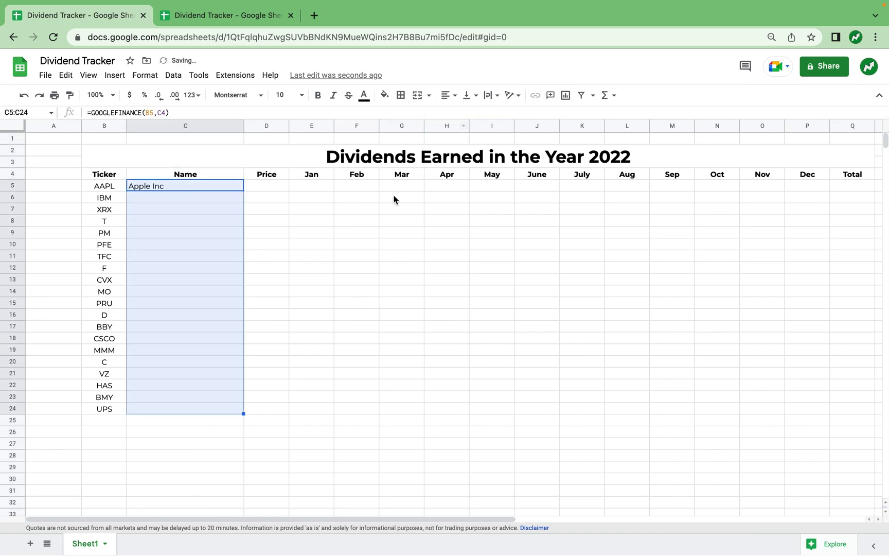
{"action": "key", "text": "Escape"}
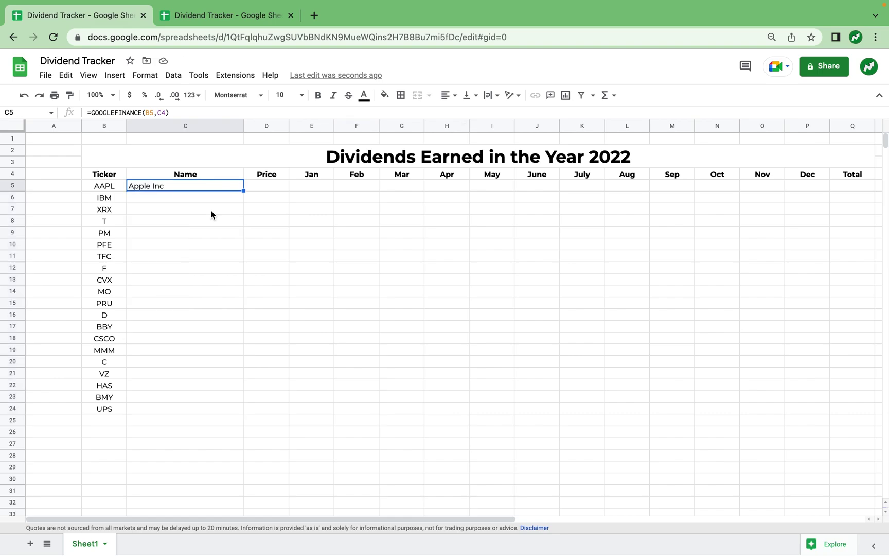
- Change the formula in C5 to =GOOGLEFINANCE($B5,C$4) and fill it down and across through D24
{"action": "left_click", "coordinate": [146, 113]}
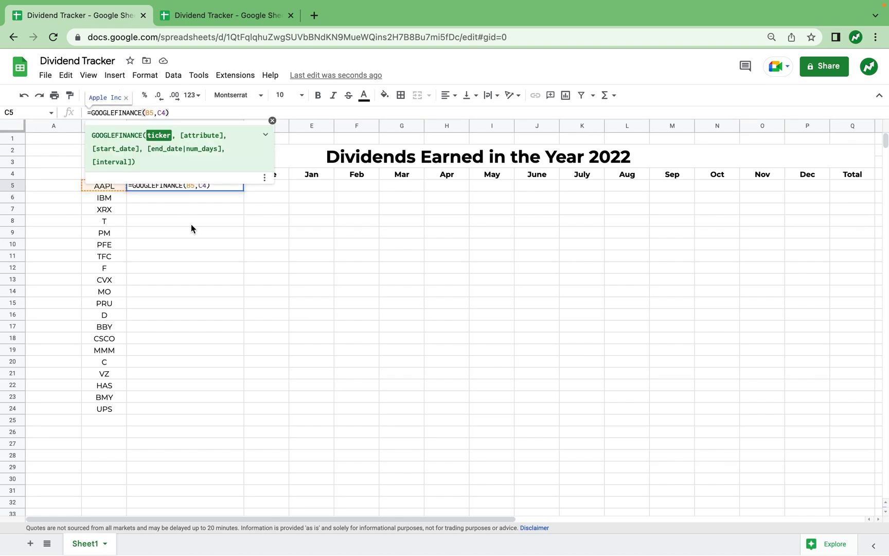
{"action": "type", "text": "$"}
{"action": "left_click", "coordinate": [167, 112]}
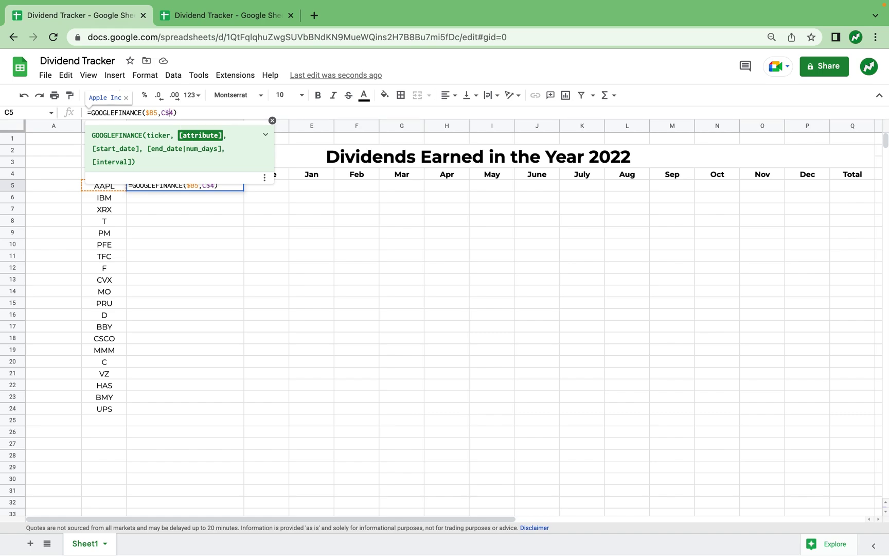
{"action": "key", "text": "Return"}
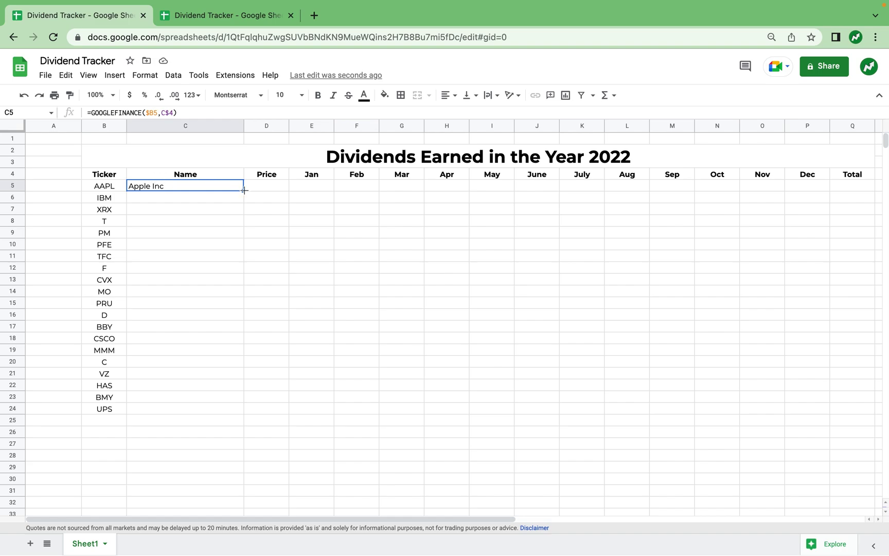
{"action": "left_click_drag", "start_coordinate": [244, 190], "coordinate": [231, 410]}
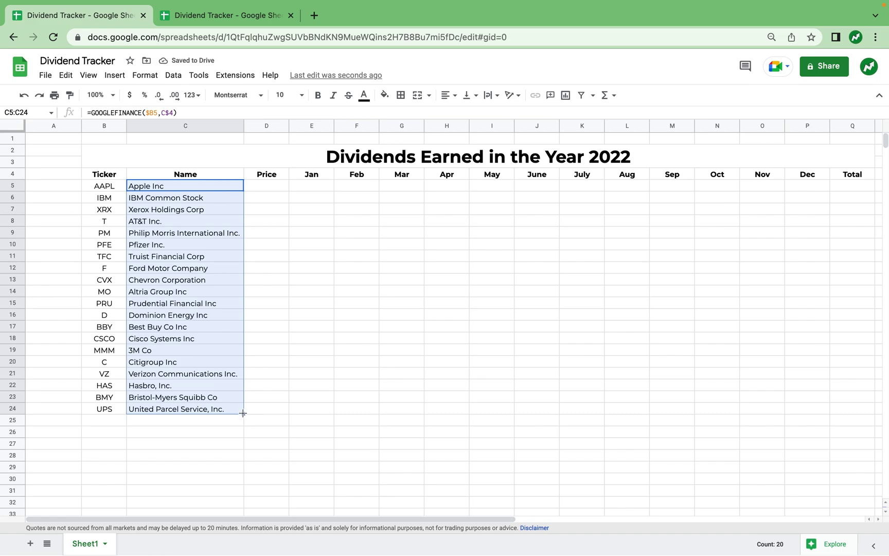
{"action": "left_click_drag", "start_coordinate": [270, 412], "coordinate": [270, 412]}
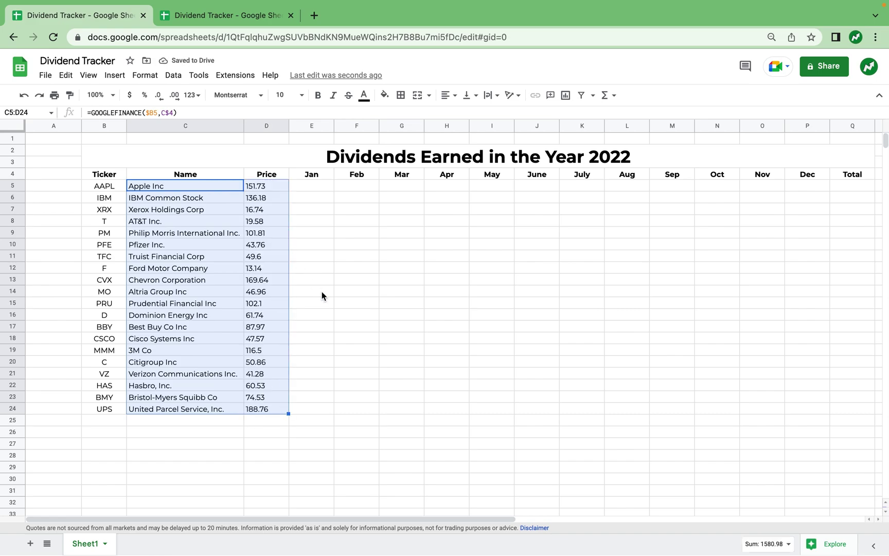
- Format the Price column D with the Accounting number format
{"action": "left_click", "coordinate": [258, 123]}
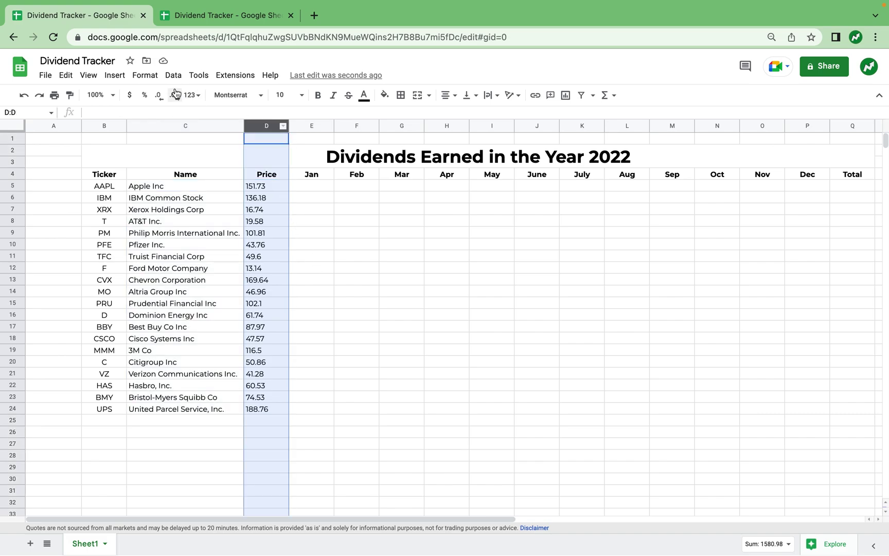
{"action": "left_click", "coordinate": [145, 76]}
{"action": "mouse_move", "coordinate": [164, 122]}
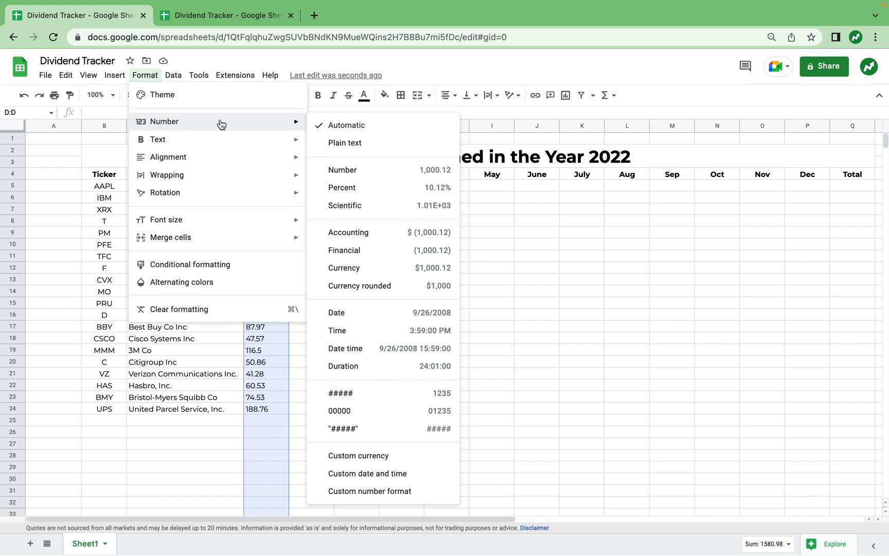
{"action": "left_click", "coordinate": [355, 231]}
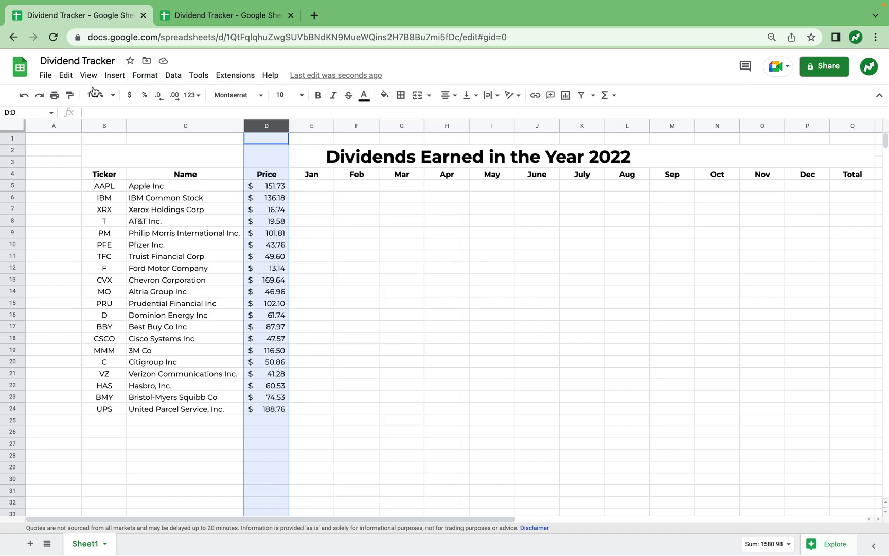
- Resize the empty column A to a width of 20 pixels
{"action": "left_click", "coordinate": [63, 128]}
{"action": "right_click", "coordinate": [63, 129]}
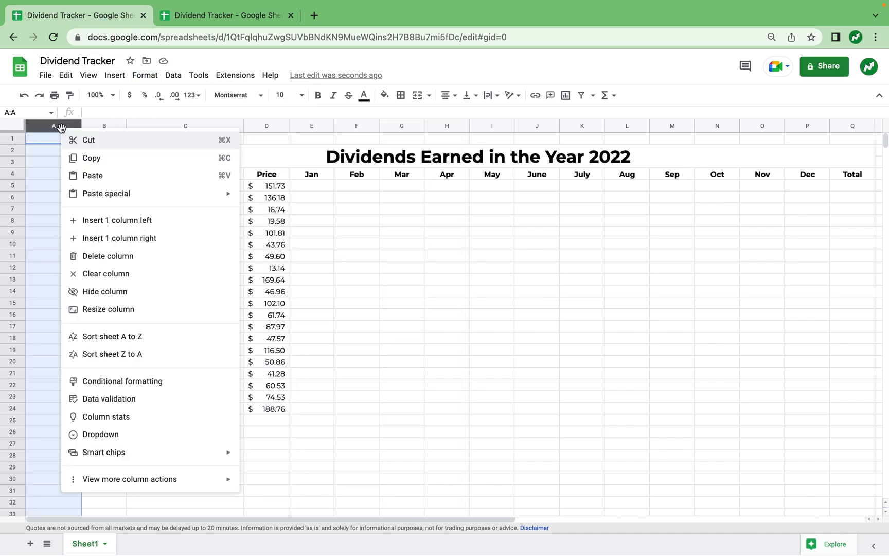
{"action": "left_click", "coordinate": [113, 310]}
{"action": "type", "text": "20"}
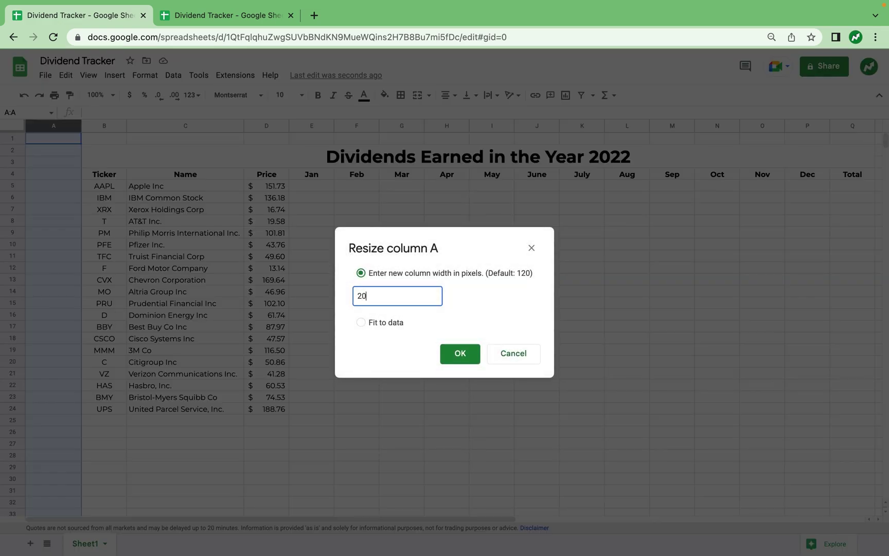
{"action": "key", "text": "Return"}
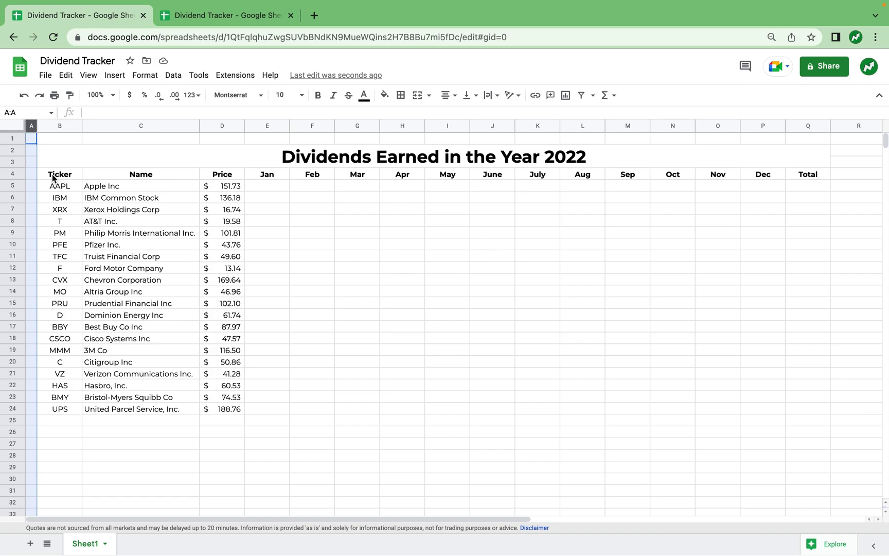
- Fill the header row B4:Q4 with a strong blue and set its text to white
{"action": "left_click_drag", "start_coordinate": [54, 176], "coordinate": [796, 174]}
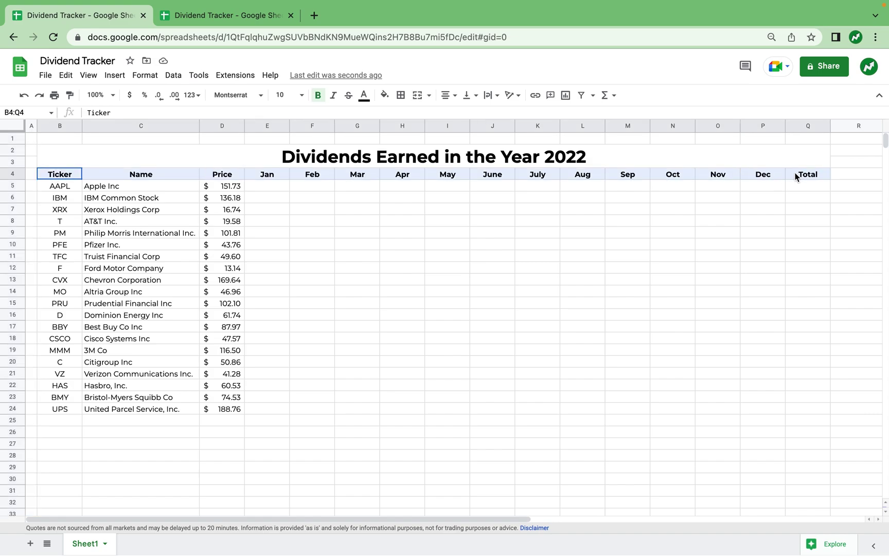
{"action": "left_click", "coordinate": [384, 97]}
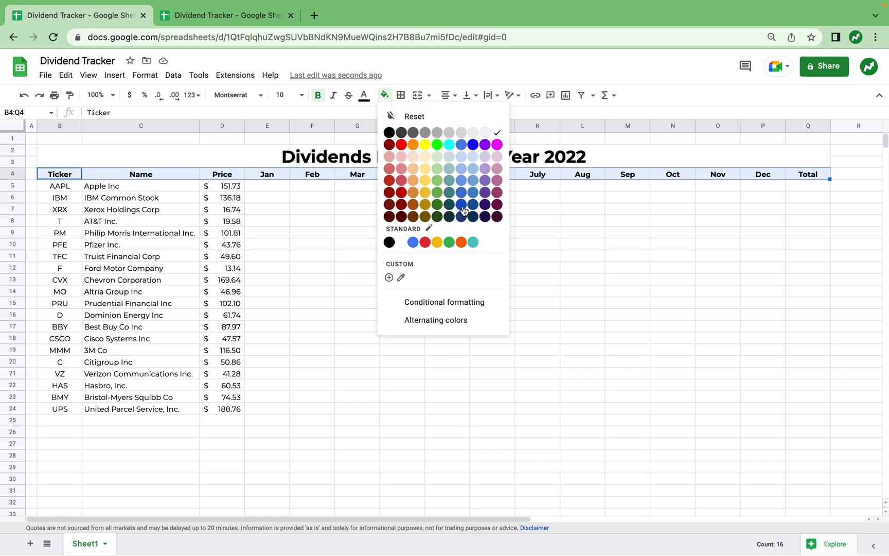
{"action": "left_click", "coordinate": [463, 209]}
{"action": "left_click", "coordinate": [364, 94]}
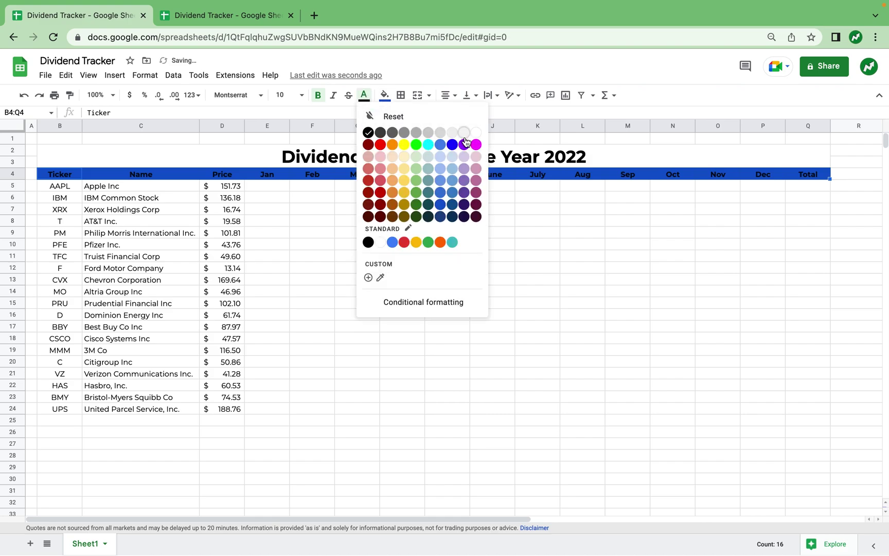
{"action": "left_click", "coordinate": [476, 135]}
- Fill the merged title in B2:Q3 with a dark navy blue and set its text to white
{"action": "left_click", "coordinate": [369, 161]}
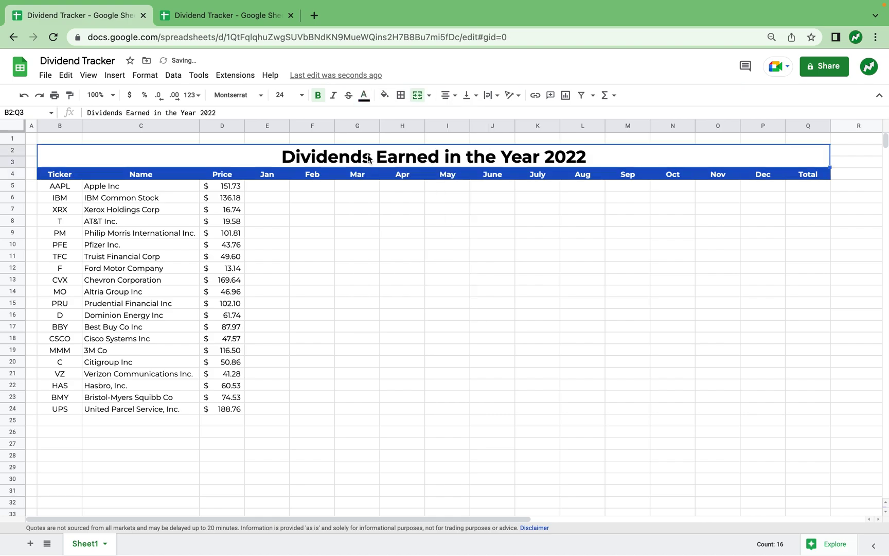
{"action": "left_click", "coordinate": [385, 95]}
{"action": "left_click", "coordinate": [461, 217]}
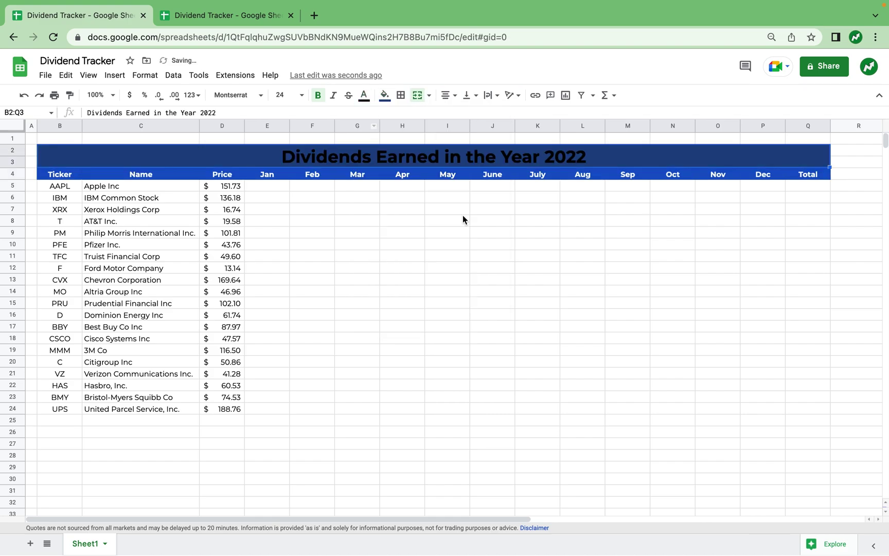
{"action": "left_click", "coordinate": [364, 94]}
{"action": "left_click", "coordinate": [475, 132]}
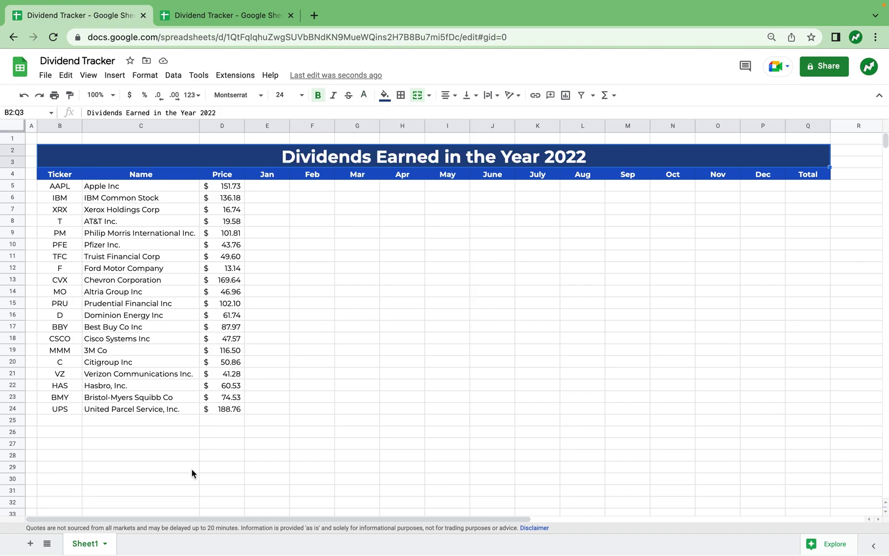
- Add a second sheet to the spreadsheet and rename it Dividends List
{"action": "left_click", "coordinate": [30, 544]}
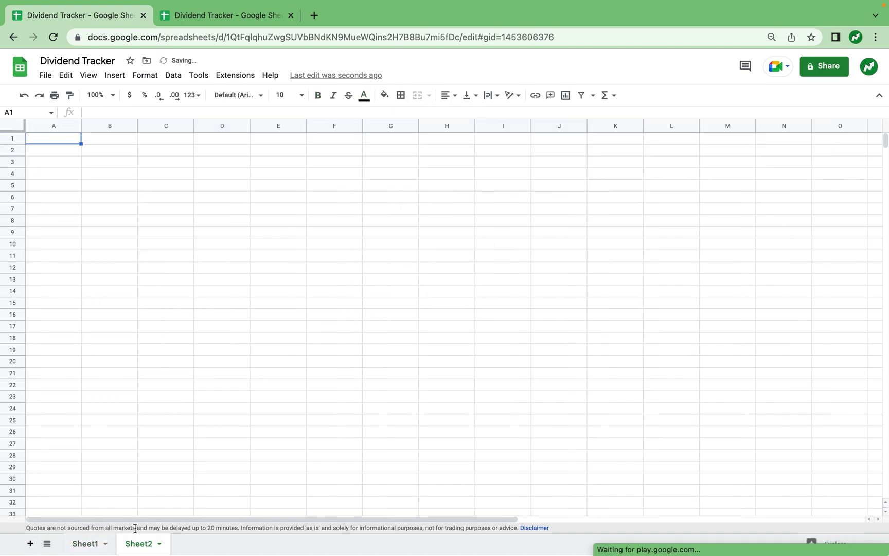
{"action": "left_click", "coordinate": [160, 543]}
{"action": "left_click", "coordinate": [157, 407]}
{"action": "type", "text": "Di"}
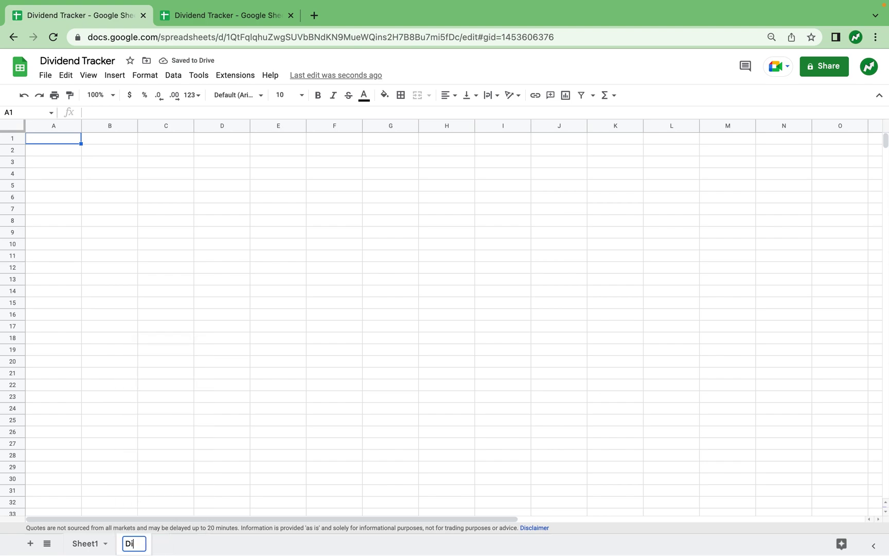
{"action": "type", "text": "vidends List"}
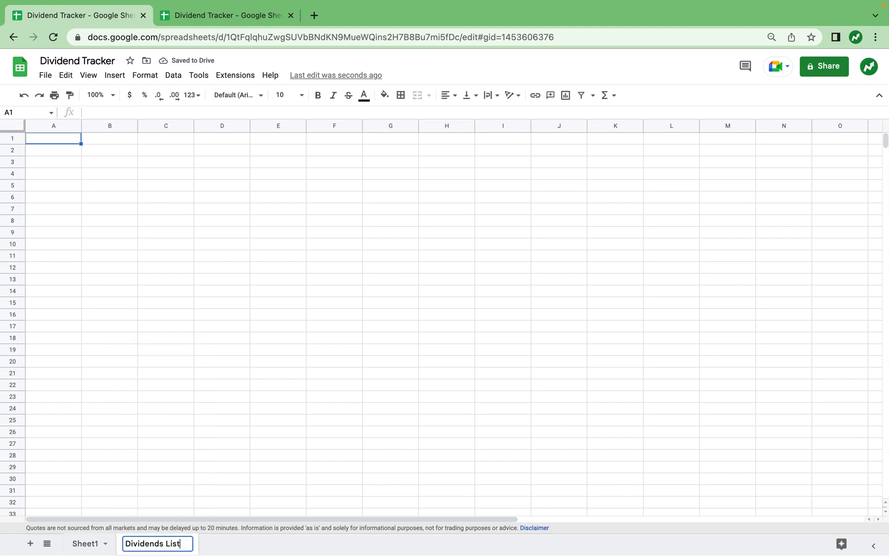
{"action": "left_click", "coordinate": [237, 281]}
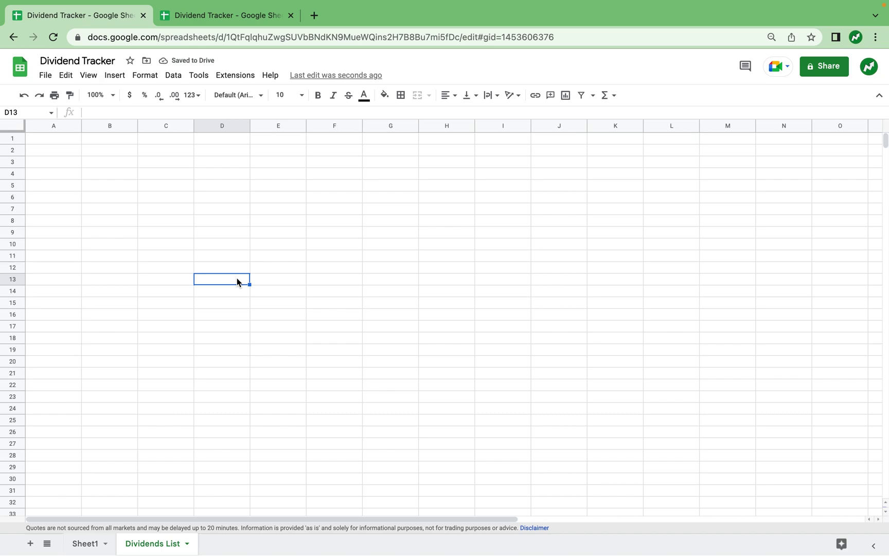
- Paste the Month, Stock and Dividend data from the other Dividend Tracker spreadsheet into the empty dividends sheet, starting at A1
{"action": "key", "text": "ctrl+Tab"}
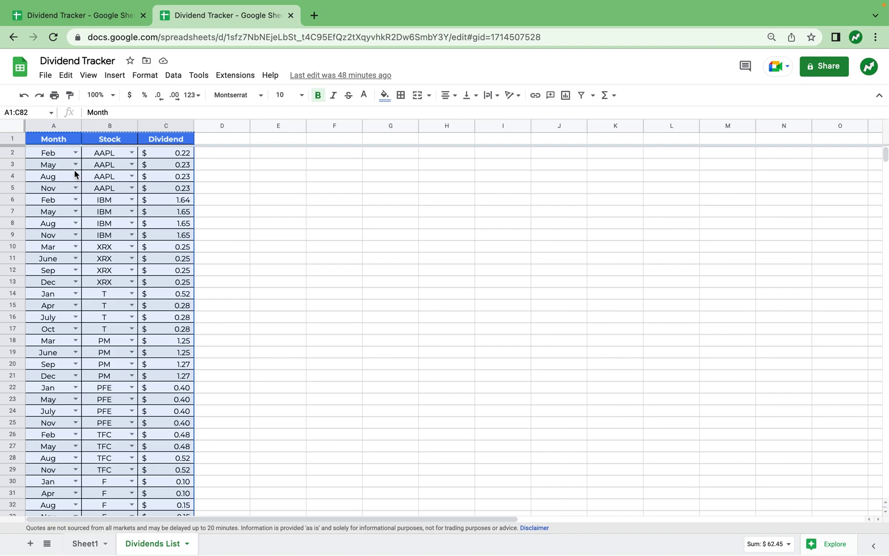
{"action": "scroll", "coordinate": [168, 235], "scroll_direction": "down", "scroll_amount": 10}
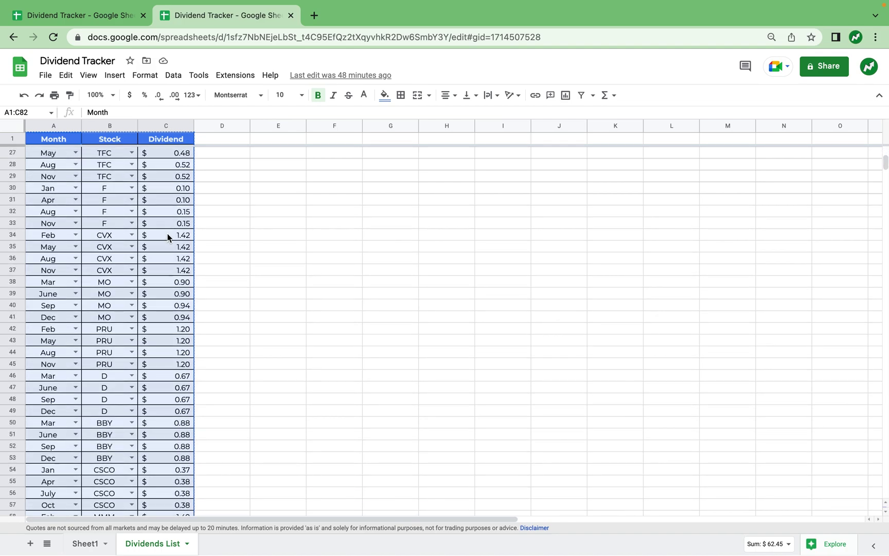
{"action": "scroll", "coordinate": [168, 236], "scroll_direction": "up", "scroll_amount": 10}
{"action": "left_click", "coordinate": [103, 11]}
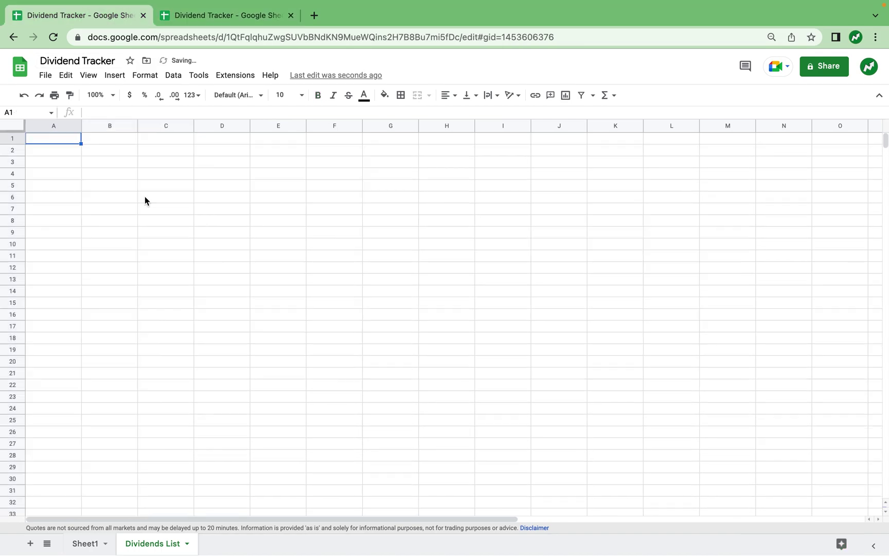
{"action": "key", "text": "ctrl+v"}
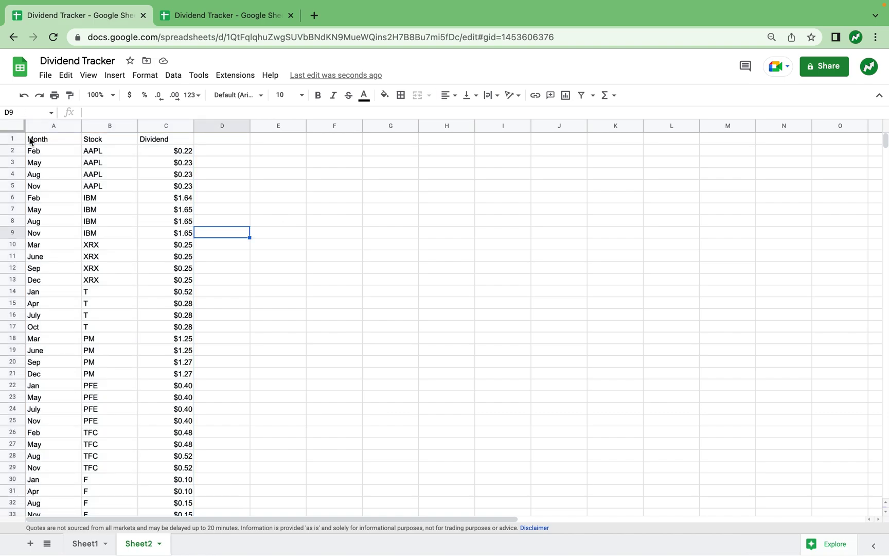
- Set the font of the whole sheet to Montserrat and center its contents horizontally
{"action": "left_click", "coordinate": [16, 125]}
{"action": "left_click", "coordinate": [237, 94]}
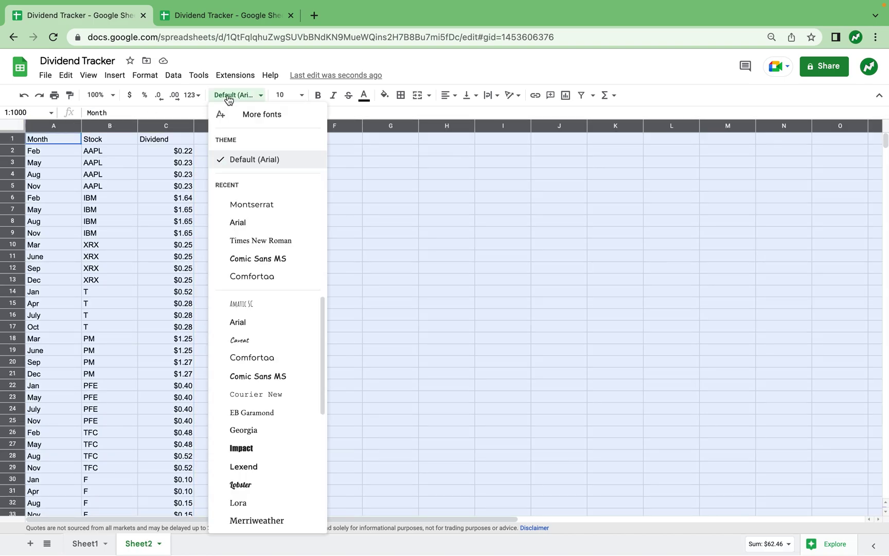
{"action": "left_click", "coordinate": [257, 210]}
{"action": "left_click", "coordinate": [448, 94]}
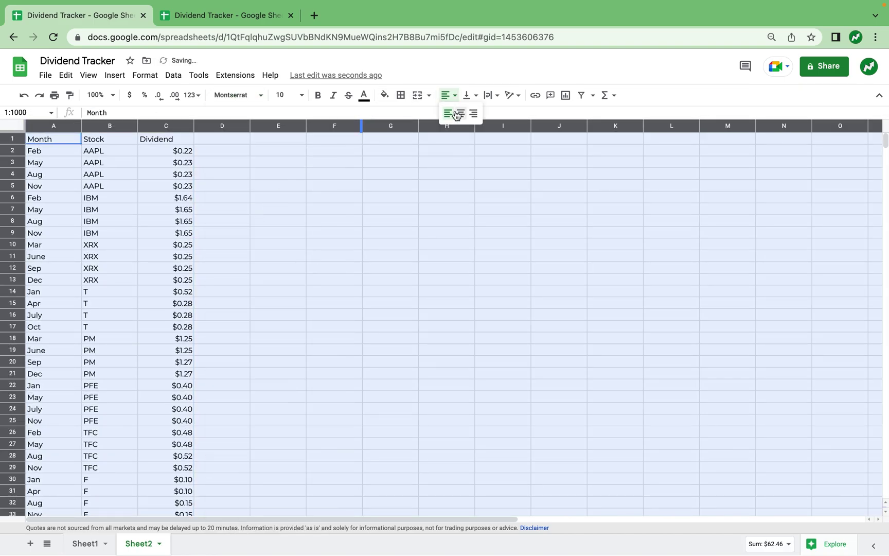
{"action": "left_click", "coordinate": [456, 114]}
- Apply the Accounting number format to the Dividend column C
{"action": "left_click", "coordinate": [155, 129]}
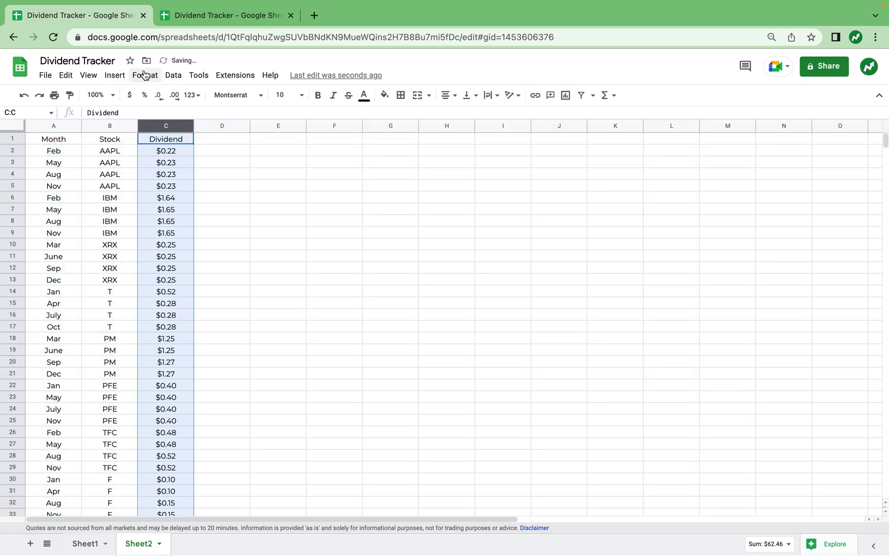
{"action": "left_click", "coordinate": [144, 75]}
{"action": "mouse_move", "coordinate": [185, 122]}
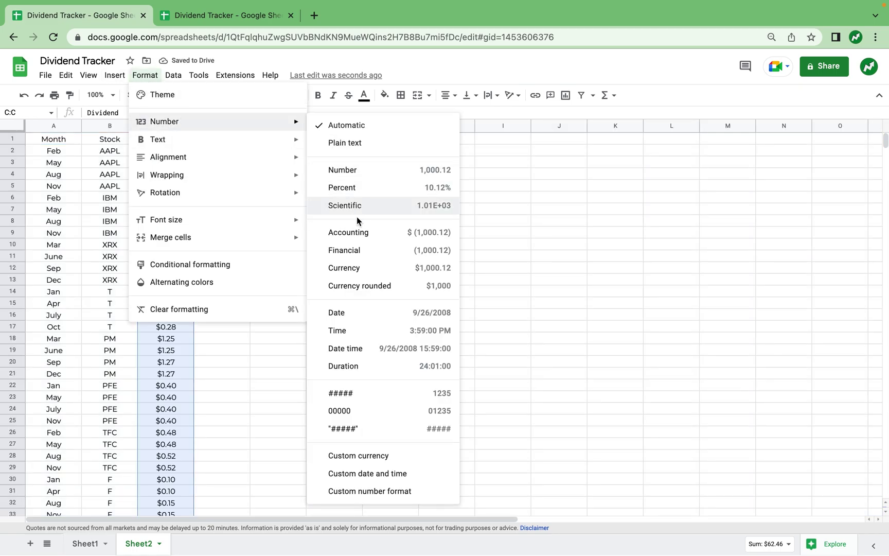
{"action": "left_click", "coordinate": [359, 232]}
- Make the header cells A1:C1 bold with white text on the custom blue fill
{"action": "left_click_drag", "start_coordinate": [54, 139], "coordinate": [154, 142]}
{"action": "left_click", "coordinate": [318, 94]}
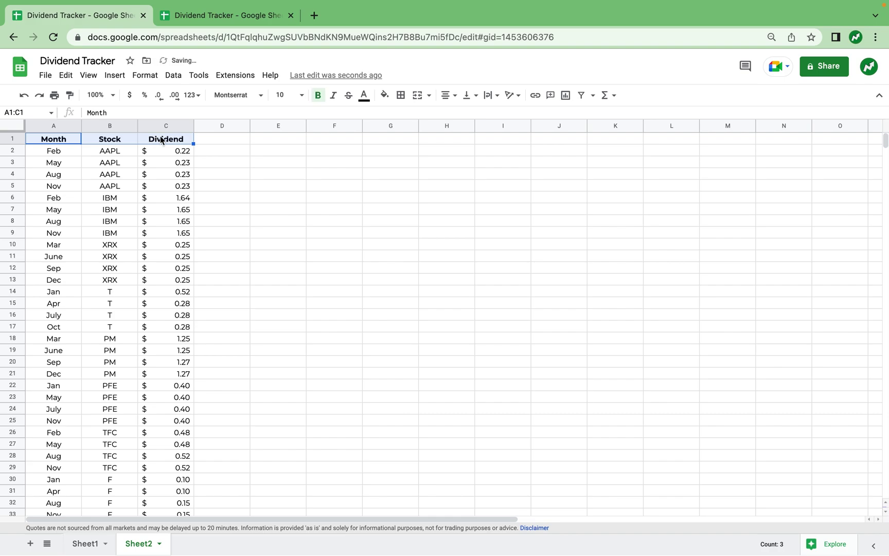
{"action": "left_click", "coordinate": [364, 94]}
{"action": "left_click", "coordinate": [459, 128]}
{"action": "left_click", "coordinate": [385, 94]}
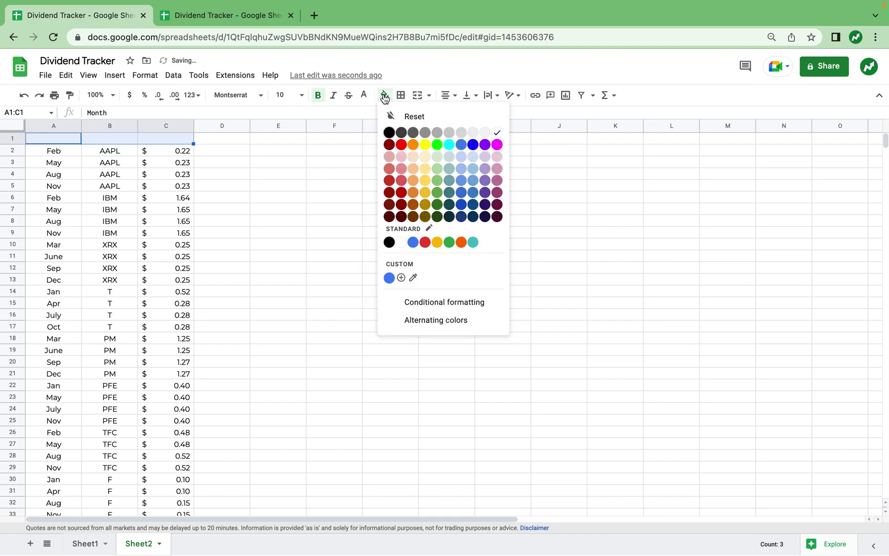
{"action": "left_click", "coordinate": [389, 280]}
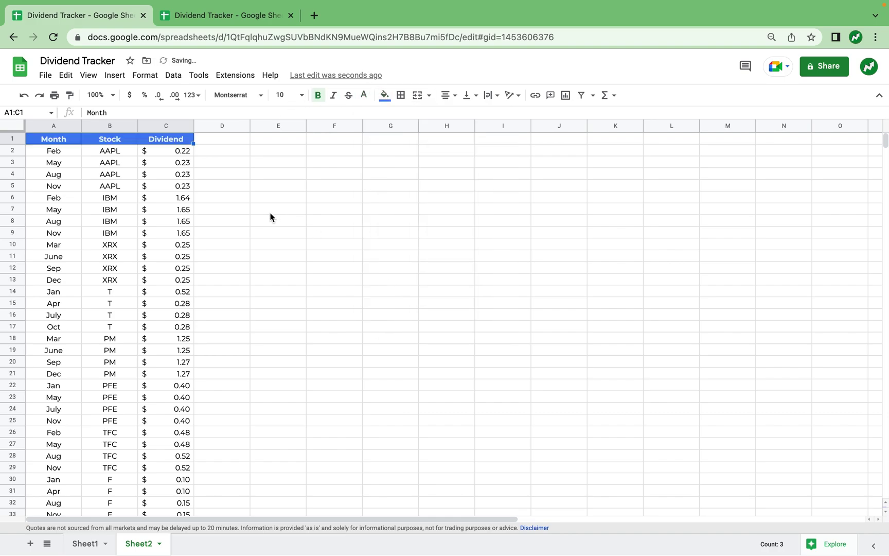
- Freeze the first row so the headers stay in view
{"action": "left_click", "coordinate": [88, 75]}
{"action": "mouse_move", "coordinate": [111, 112]}
{"action": "left_click", "coordinate": [272, 133]}
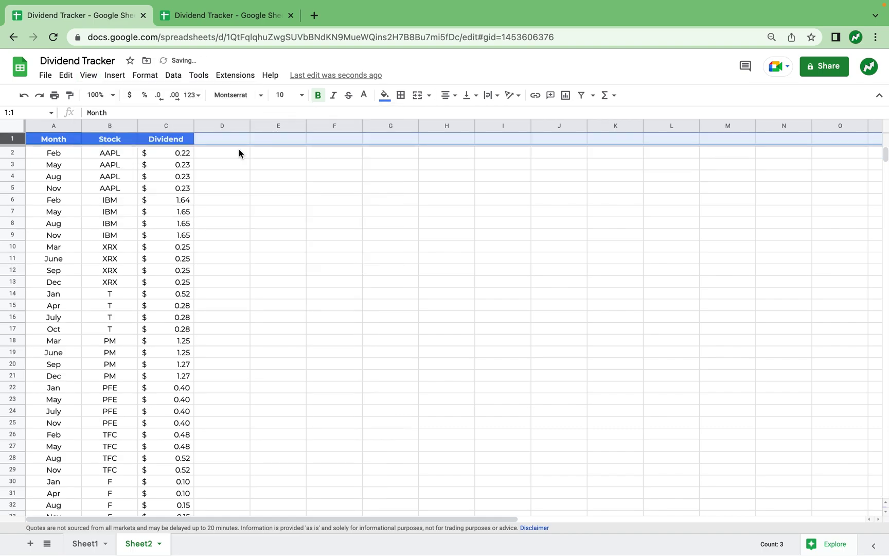
- Add borders on all sides of every cell in A1:C82
{"action": "scroll", "coordinate": [129, 251], "scroll_direction": "down", "scroll_amount": 8}
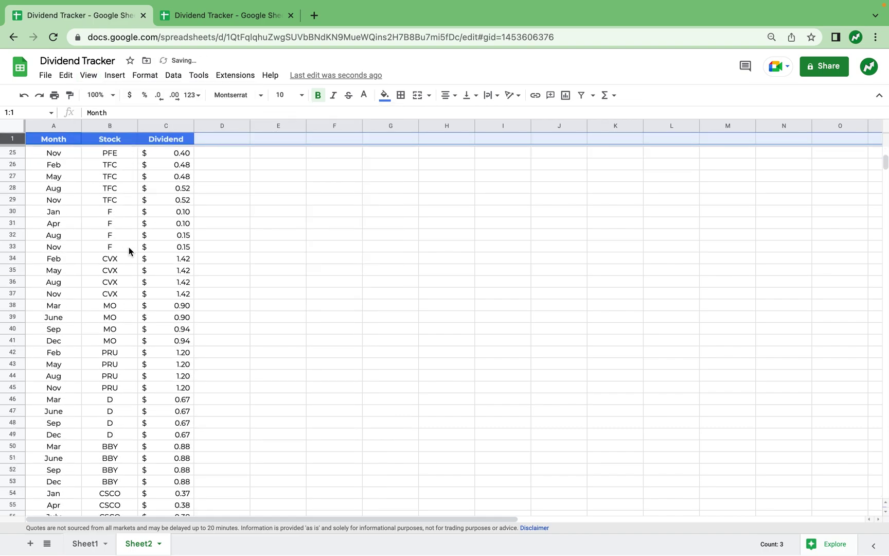
{"action": "scroll", "coordinate": [129, 247], "scroll_direction": "down", "scroll_amount": 16}
{"action": "left_click_drag", "start_coordinate": [164, 235], "coordinate": [34, 54]}
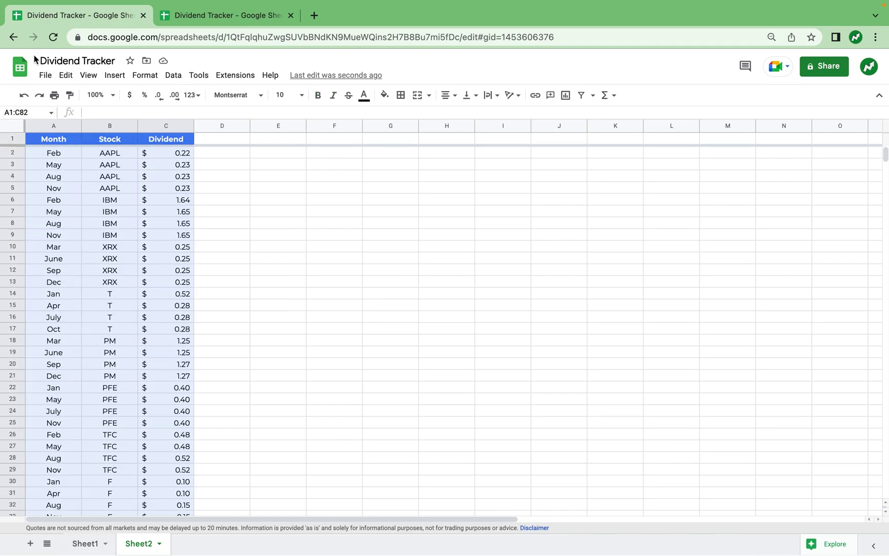
{"action": "left_click", "coordinate": [406, 94]}
{"action": "left_click", "coordinate": [405, 116]}
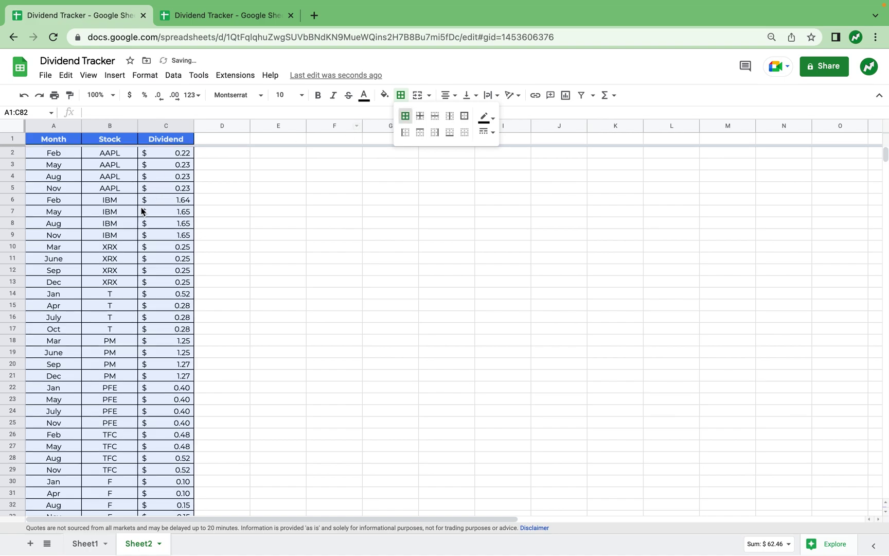
{"action": "left_click", "coordinate": [72, 210]}
- Apply alternating colors to A2:C82 in the default white and light grey style, with the header option turned off
{"action": "left_click_drag", "start_coordinate": [49, 154], "coordinate": [174, 205]}
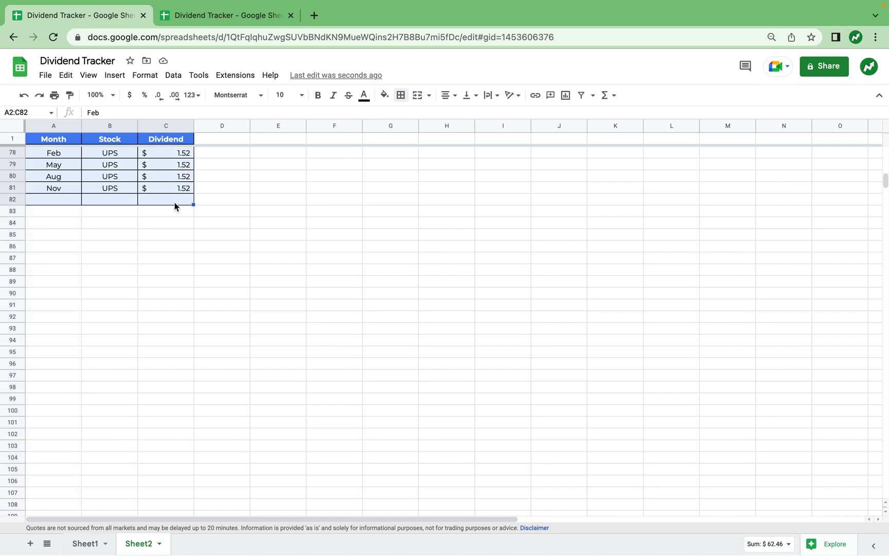
{"action": "left_click", "coordinate": [143, 75]}
{"action": "left_click", "coordinate": [187, 282]}
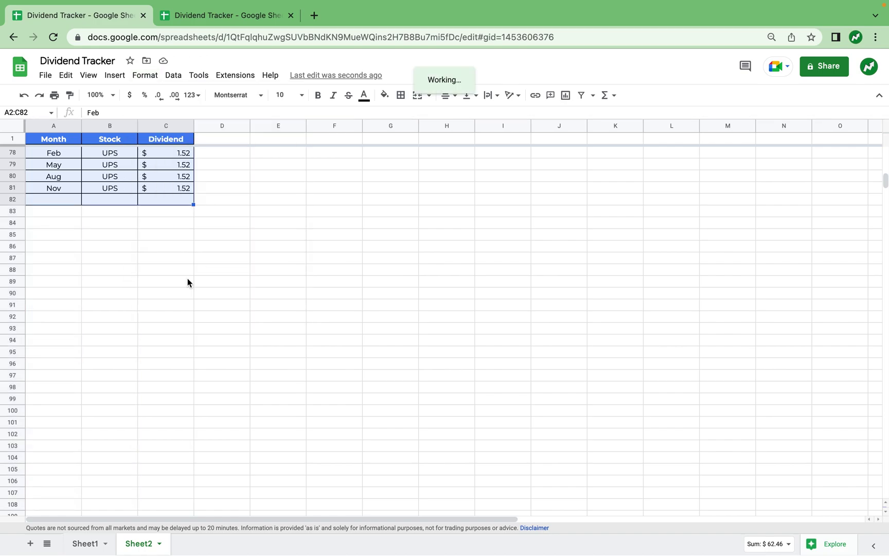
{"action": "left_click", "coordinate": [734, 198]}
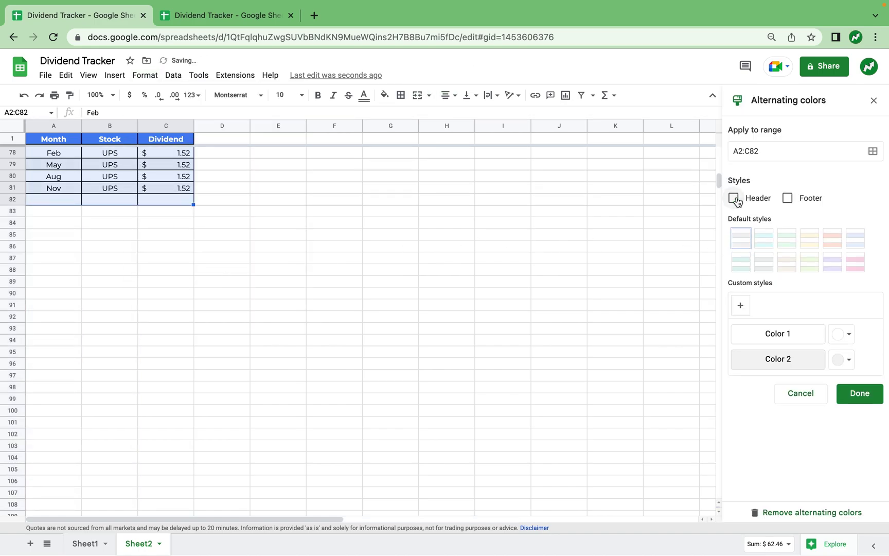
{"action": "left_click", "coordinate": [860, 393]}
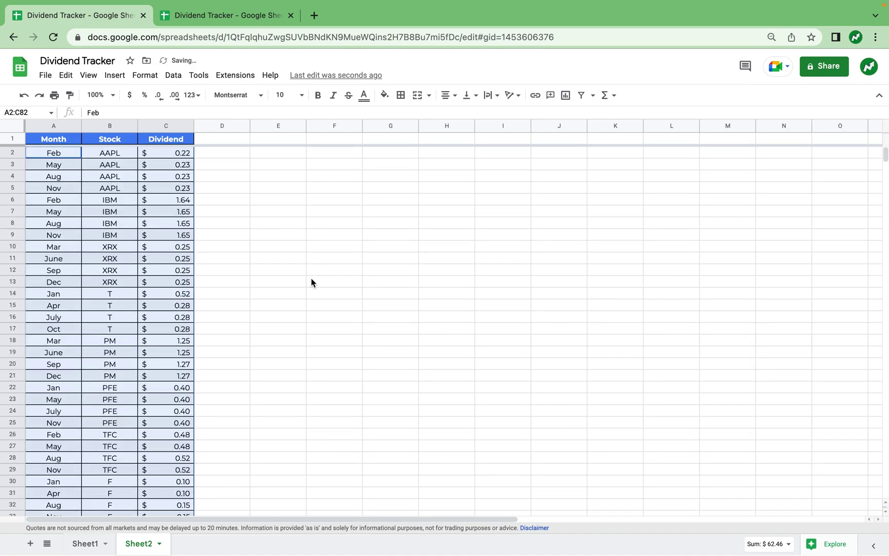
{"action": "left_click", "coordinate": [305, 274]}
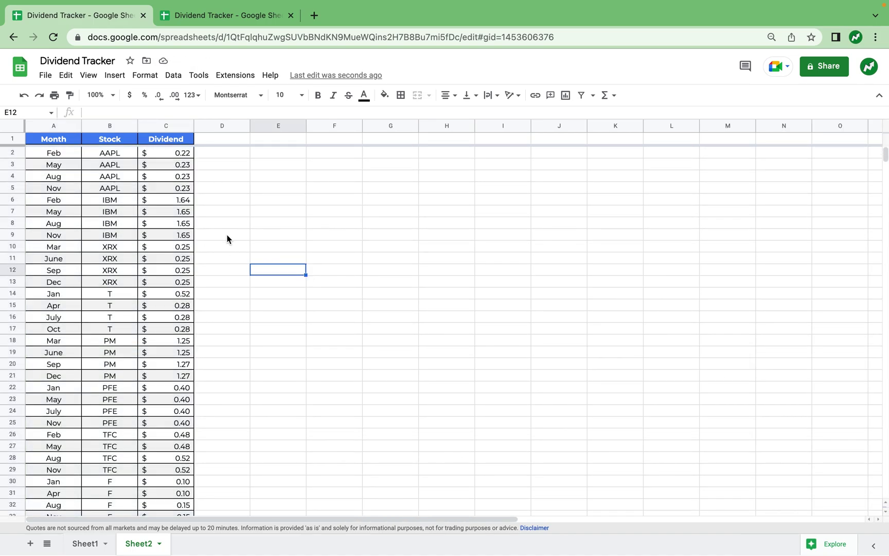
- Add a data validation rule to the month cells A2:A82 with the criteria Dropdown (from a range)
{"action": "left_click_drag", "start_coordinate": [62, 153], "coordinate": [60, 318]}
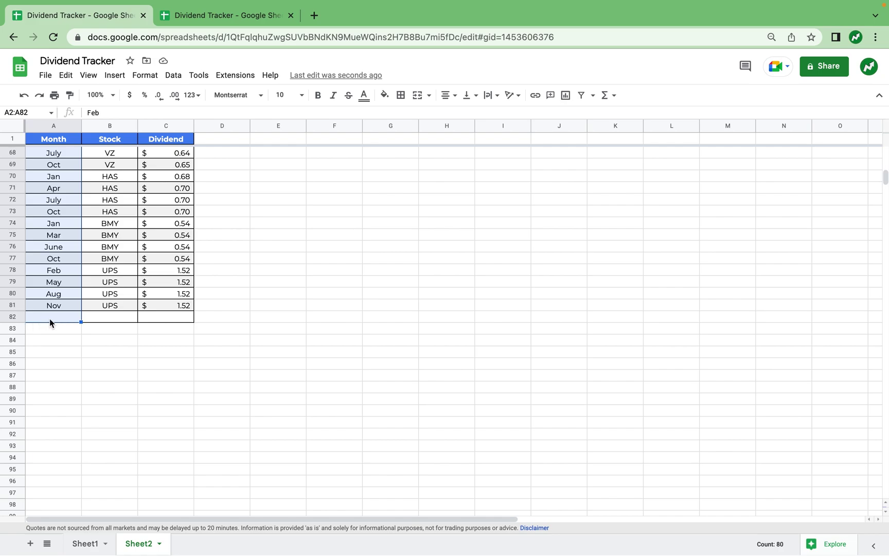
{"action": "left_click", "coordinate": [173, 75]}
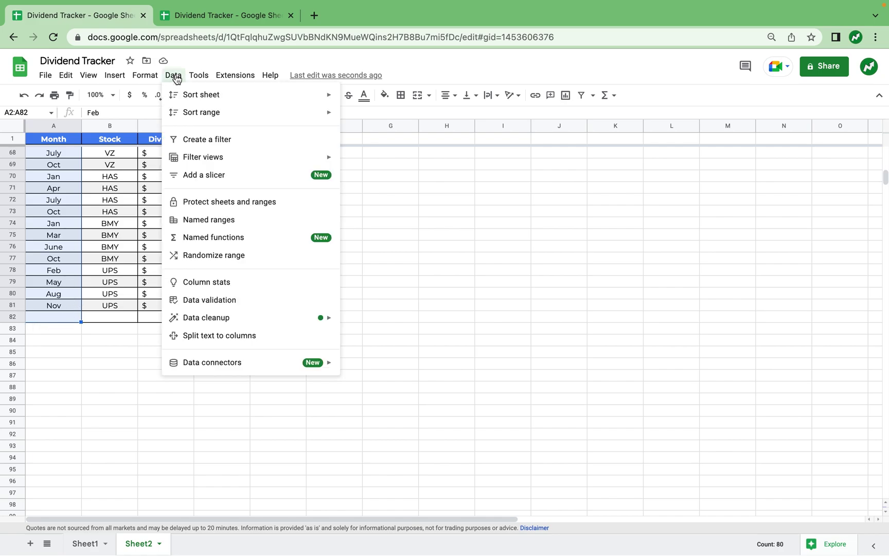
{"action": "left_click", "coordinate": [211, 295]}
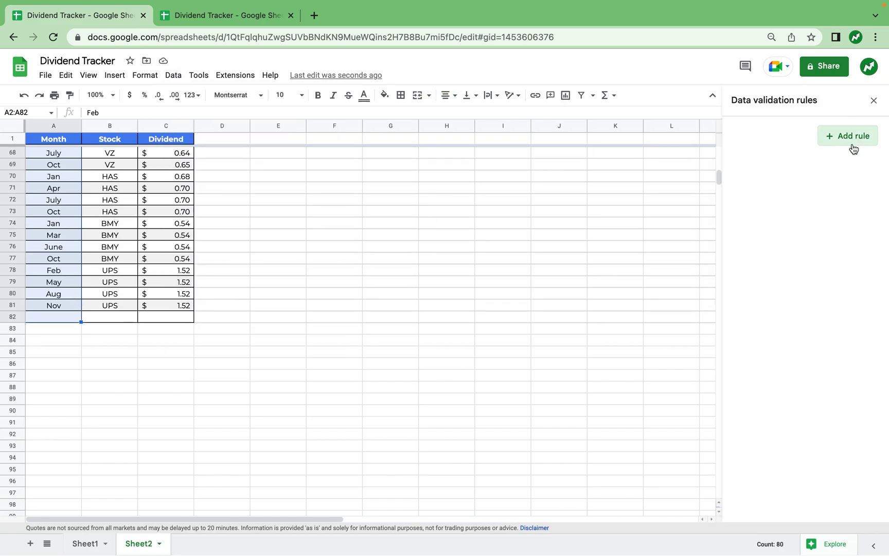
{"action": "left_click", "coordinate": [851, 144]}
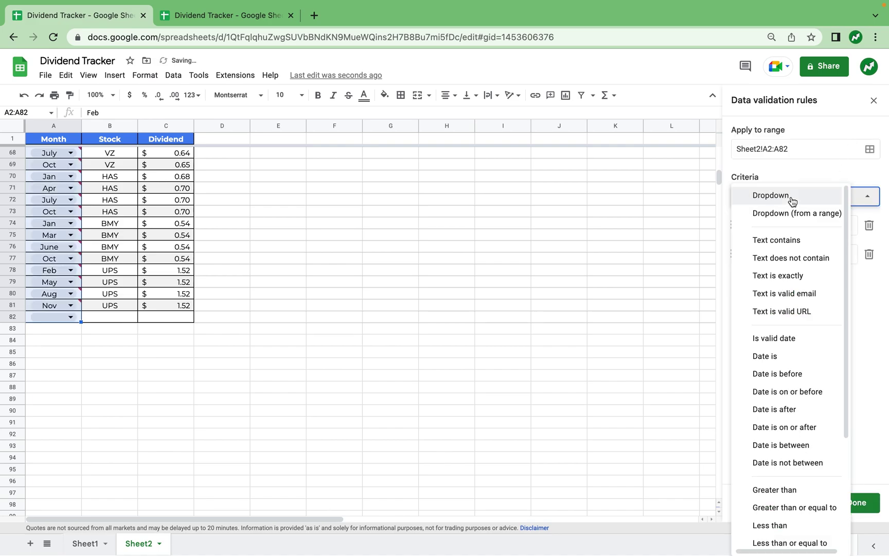
{"action": "left_click", "coordinate": [792, 199]}
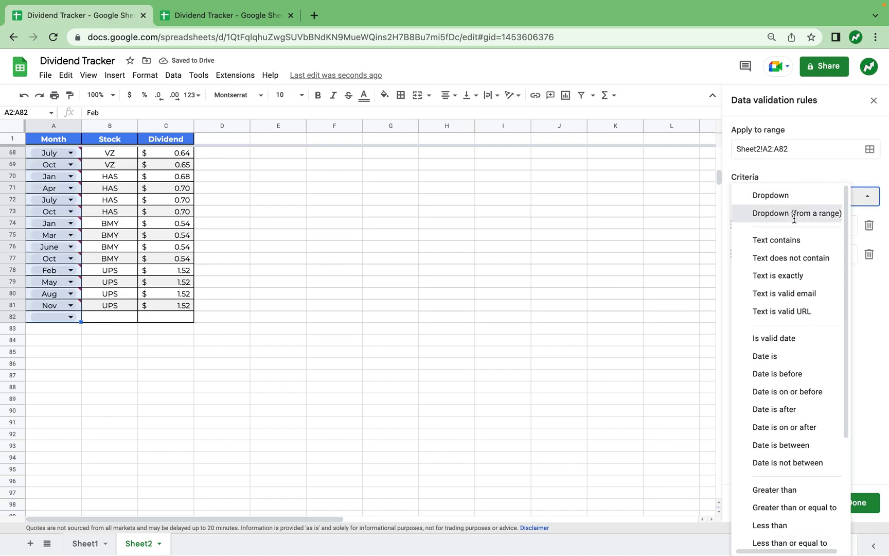
{"action": "left_click", "coordinate": [793, 219]}
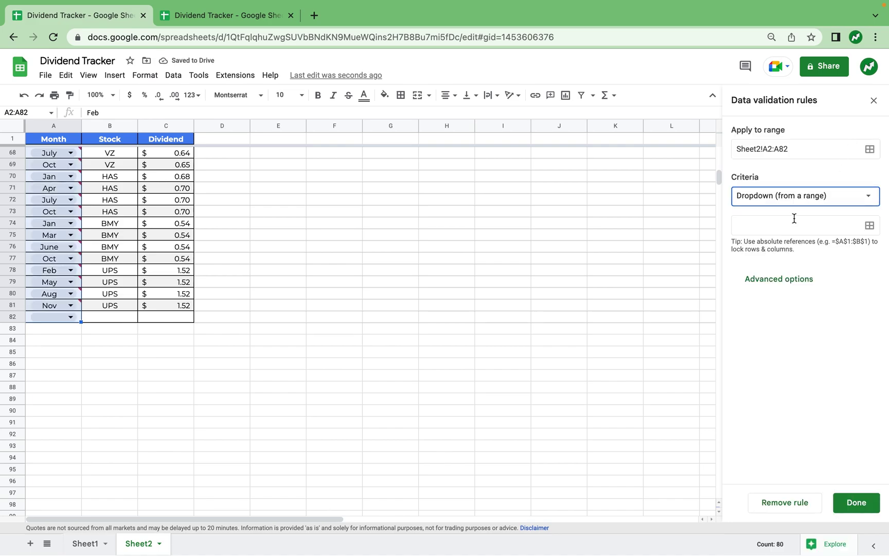
- Use the month headers Jan to Dec in Sheet1!E4:P4 as the source range of the dropdown rule
{"action": "left_click", "coordinate": [870, 227]}
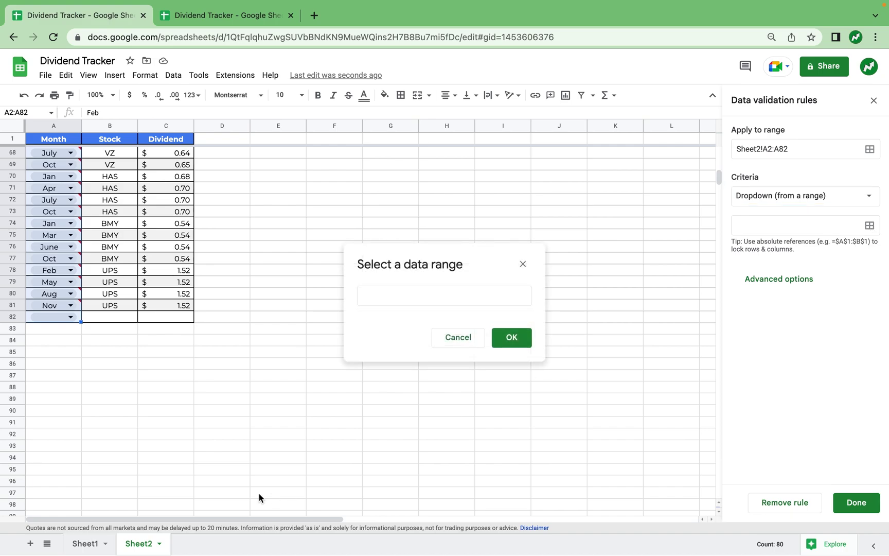
{"action": "left_click", "coordinate": [89, 542]}
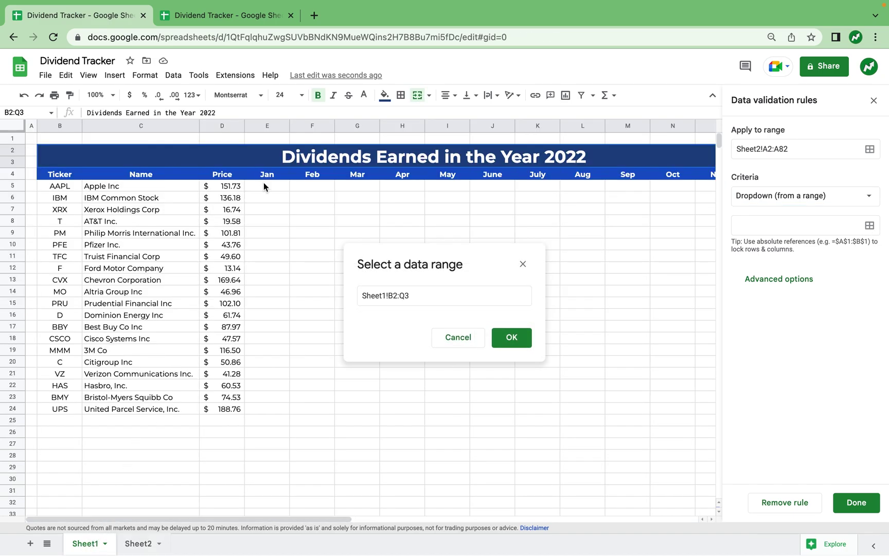
{"action": "left_click_drag", "start_coordinate": [263, 177], "coordinate": [454, 175]}
{"action": "left_click", "coordinate": [514, 337]}
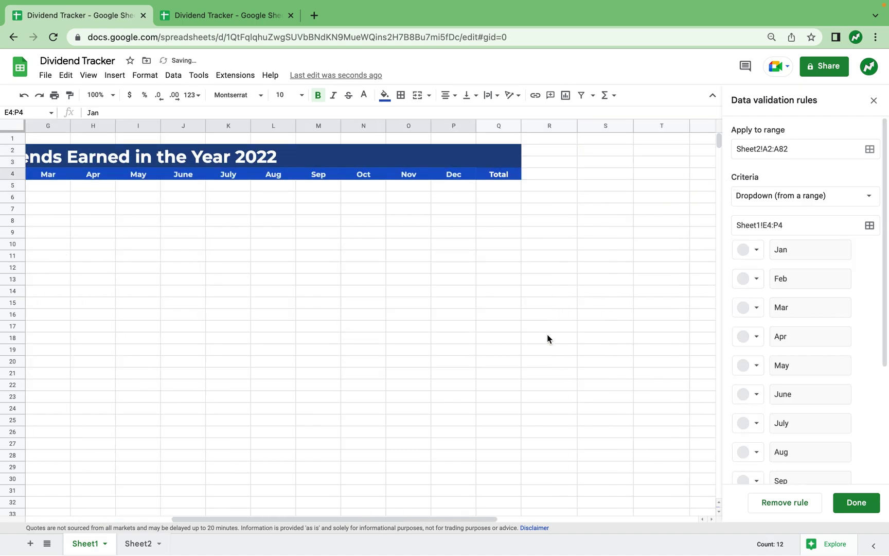
- Set the dropdown's display style to Arrow in the advanced options, save the rule and close the data validation settings
{"action": "scroll", "coordinate": [800, 443], "scroll_direction": "down", "scroll_amount": 3}
{"action": "left_click", "coordinate": [798, 458]}
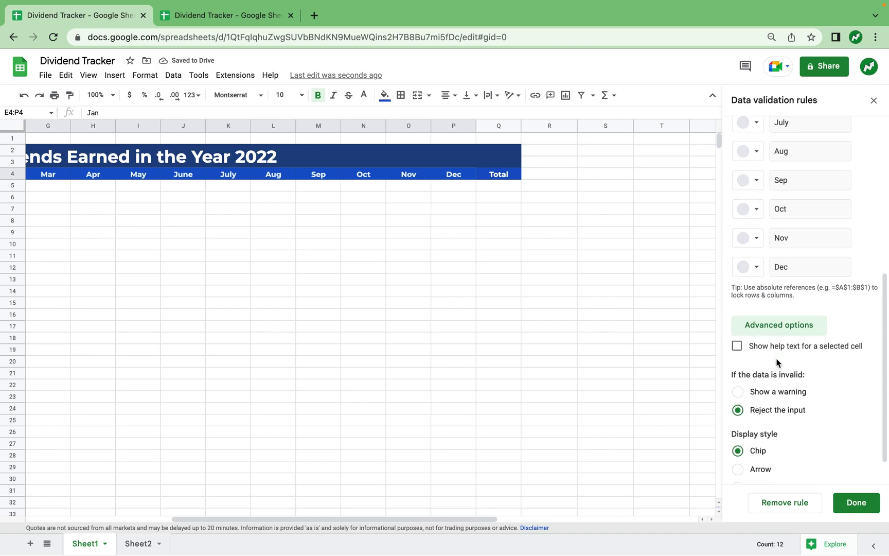
{"action": "left_click", "coordinate": [737, 437]}
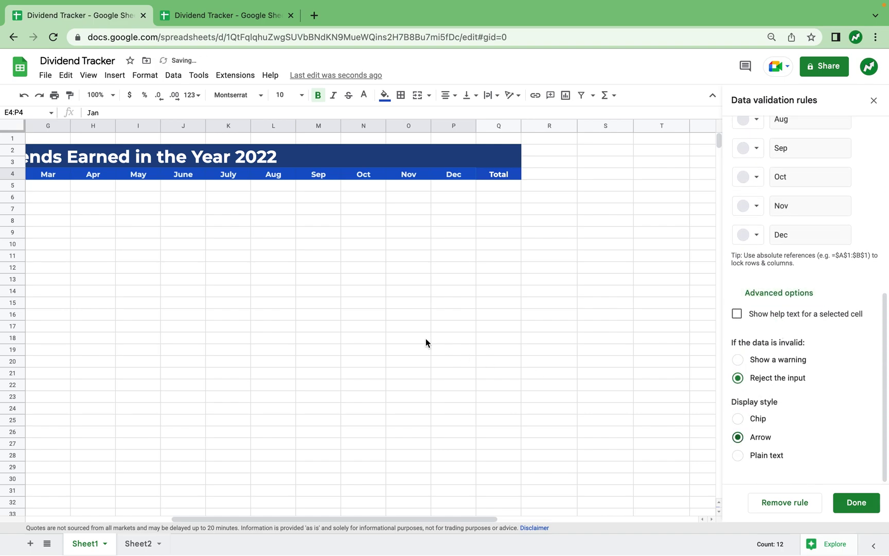
{"action": "scroll", "coordinate": [426, 343], "scroll_direction": "left", "scroll_amount": 5}
{"action": "left_click", "coordinate": [856, 502]}
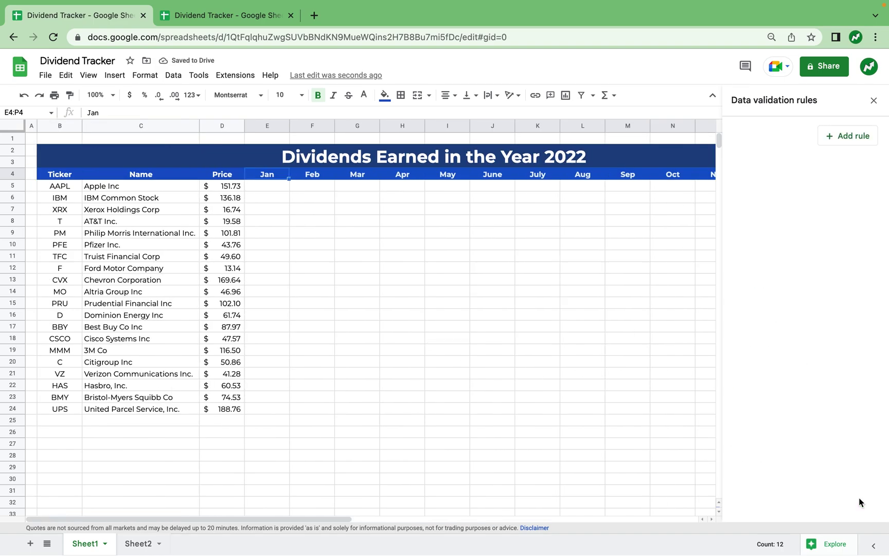
{"action": "left_click", "coordinate": [873, 103]}
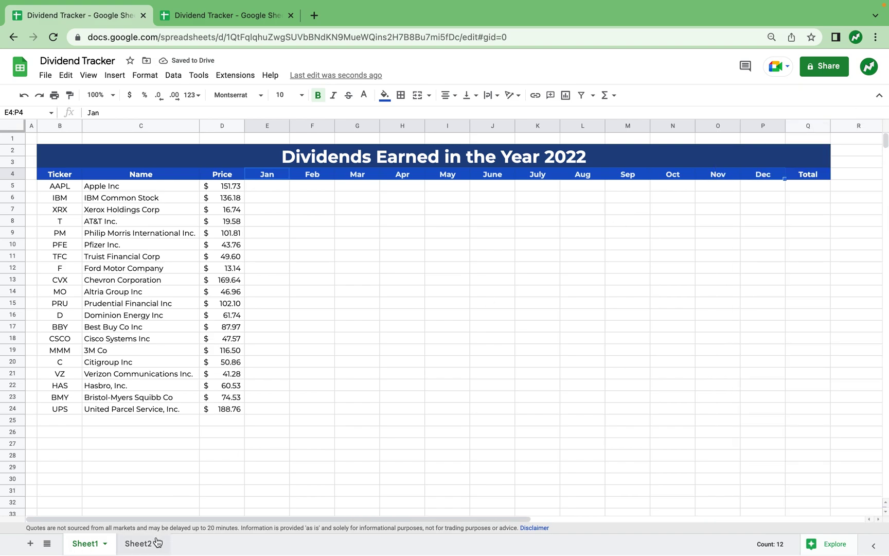
- Return to Sheet2 and open the month dropdown in the empty cell A82 to check its options
{"action": "left_click", "coordinate": [137, 544]}
{"action": "left_click", "coordinate": [95, 367]}
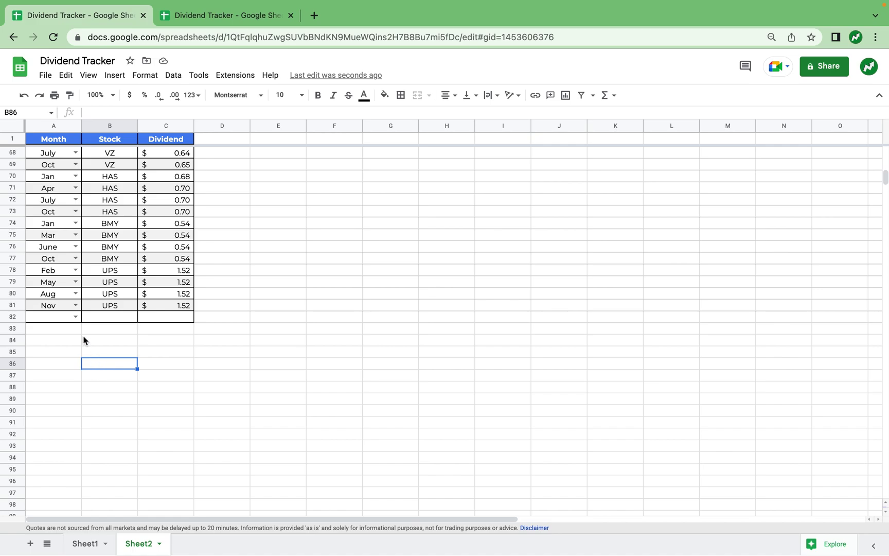
{"action": "left_click", "coordinate": [75, 317]}
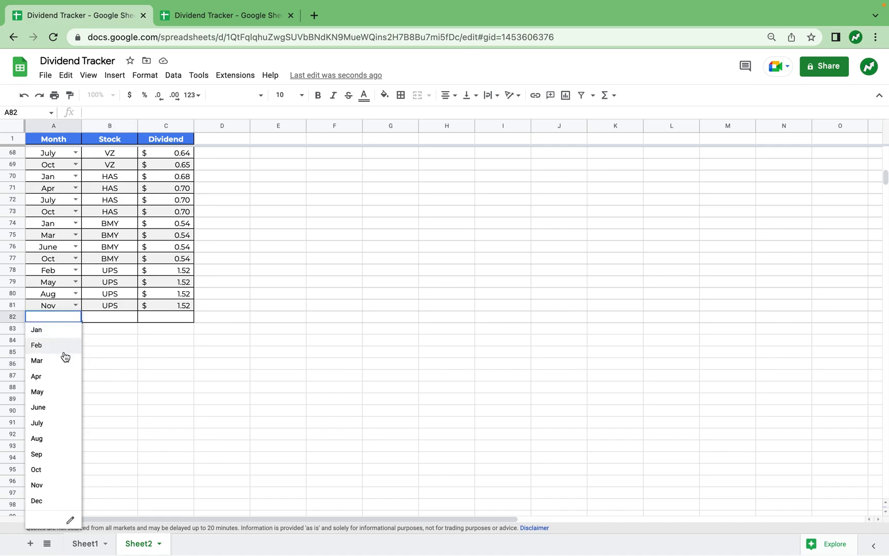
- Add a data validation rule to the stock cells B2:B82 with the criteria Dropdown (from a range)
{"action": "left_click", "coordinate": [117, 395]}
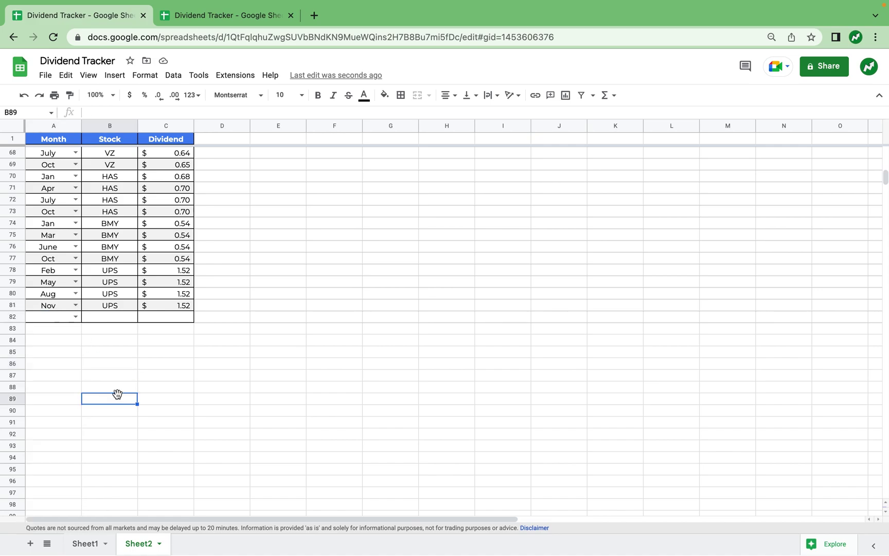
{"action": "left_click", "coordinate": [125, 306]}
{"action": "left_click_drag", "start_coordinate": [121, 315], "coordinate": [129, 107]}
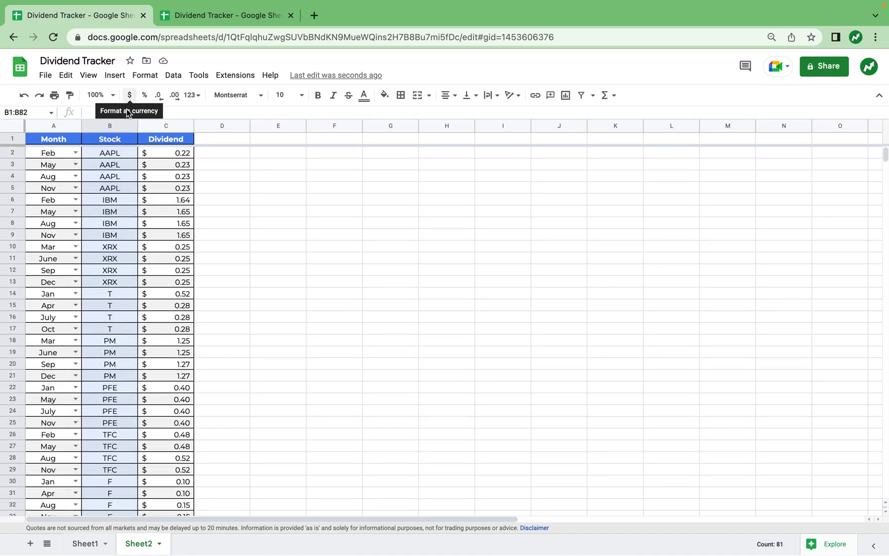
{"action": "left_click", "coordinate": [173, 78]}
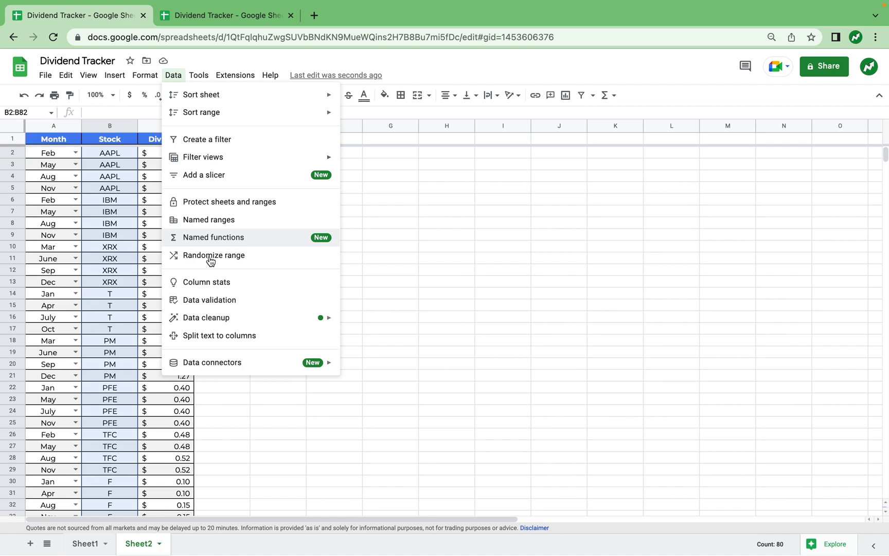
{"action": "left_click", "coordinate": [215, 300]}
{"action": "left_click", "coordinate": [847, 183]}
{"action": "left_click", "coordinate": [839, 195]}
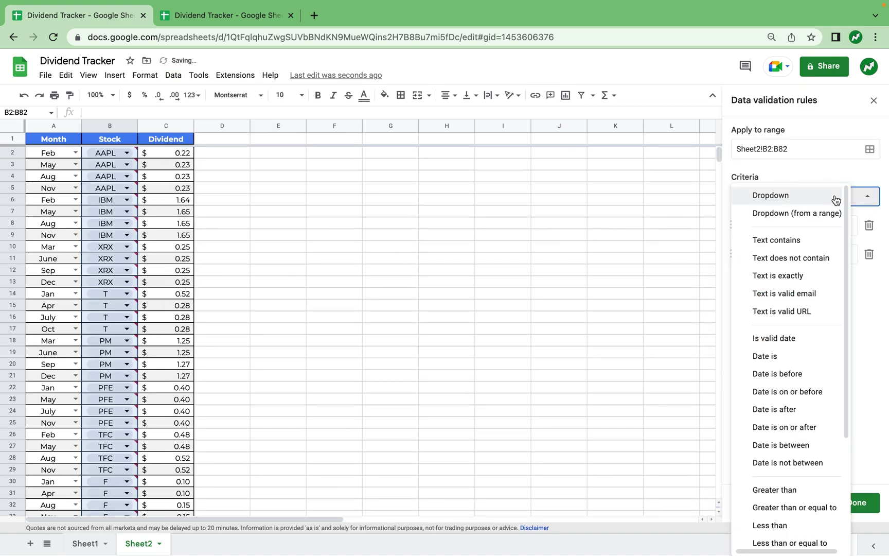
{"action": "left_click", "coordinate": [820, 224]}
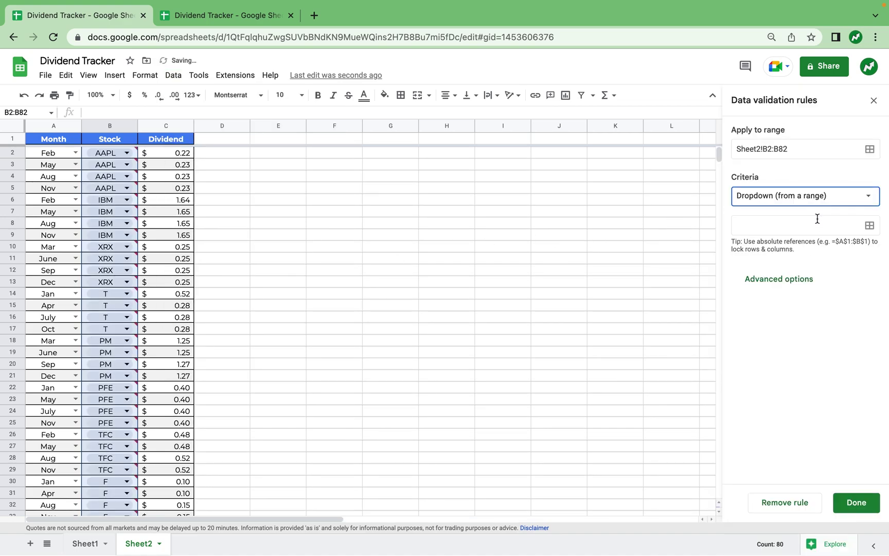
- Use the tickers AAPL to UPS in Sheet1!B5:B24 as the source range of the stock dropdown rule
{"action": "left_click", "coordinate": [870, 226]}
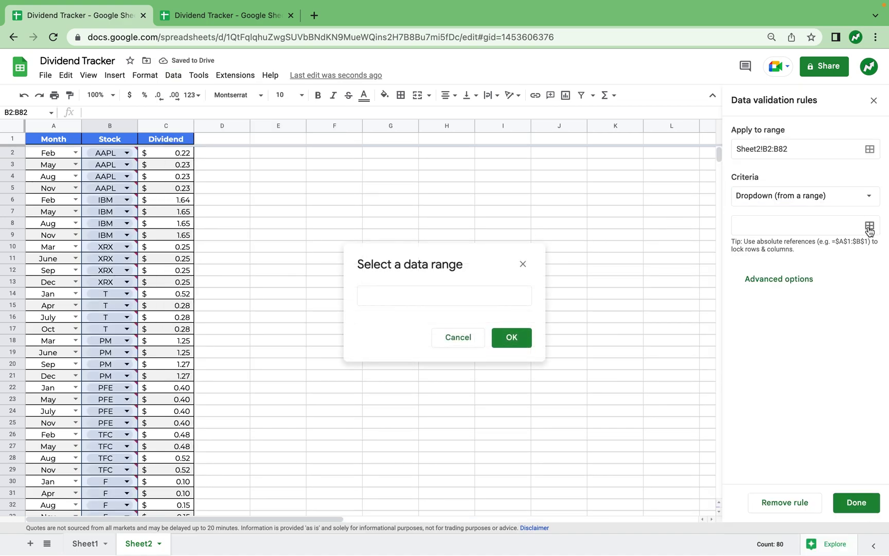
{"action": "left_click", "coordinate": [86, 543]}
{"action": "left_click_drag", "start_coordinate": [60, 186], "coordinate": [63, 410]}
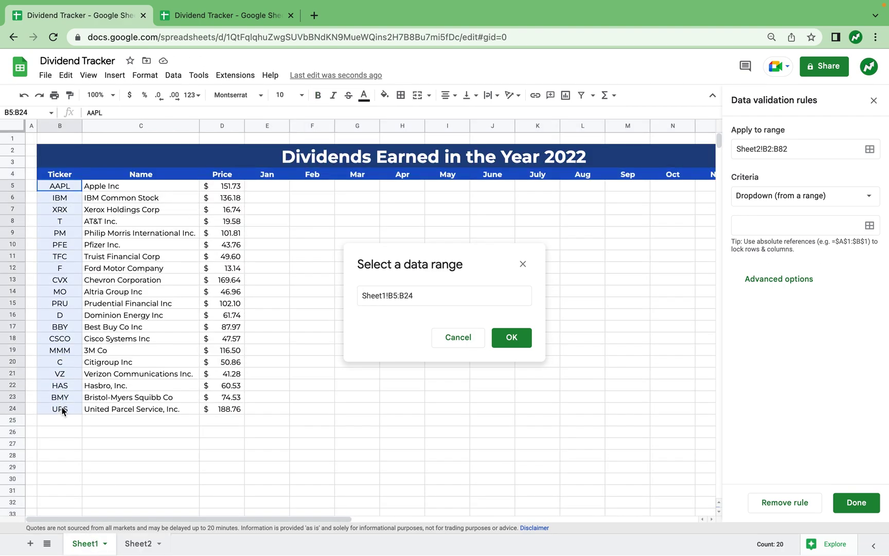
{"action": "left_click", "coordinate": [511, 337]}
- Set the stock dropdown's display style to Arrow in the advanced options and save the rule
{"action": "scroll", "coordinate": [787, 289], "scroll_direction": "down", "scroll_amount": 5}
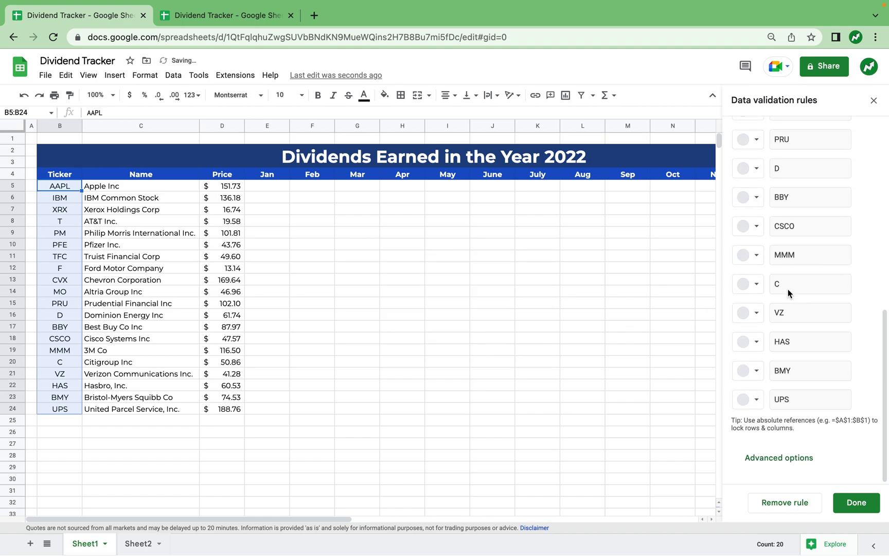
{"action": "left_click", "coordinate": [785, 458]}
{"action": "scroll", "coordinate": [772, 442], "scroll_direction": "down", "scroll_amount": 3}
{"action": "left_click", "coordinate": [738, 437]}
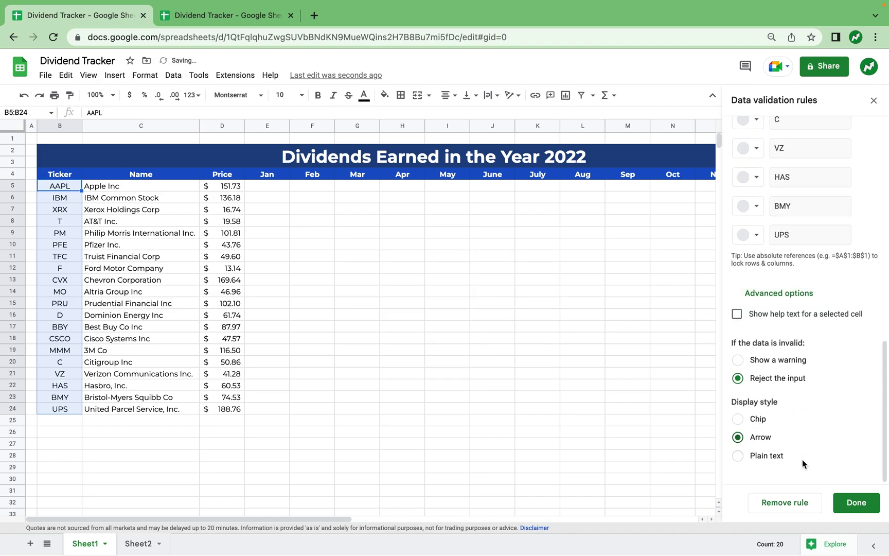
{"action": "left_click", "coordinate": [857, 502]}
- Return to Sheet2 and check the stock dropdown in cell B2
{"action": "key", "text": "alt+Down"}
{"action": "left_click", "coordinate": [357, 414]}
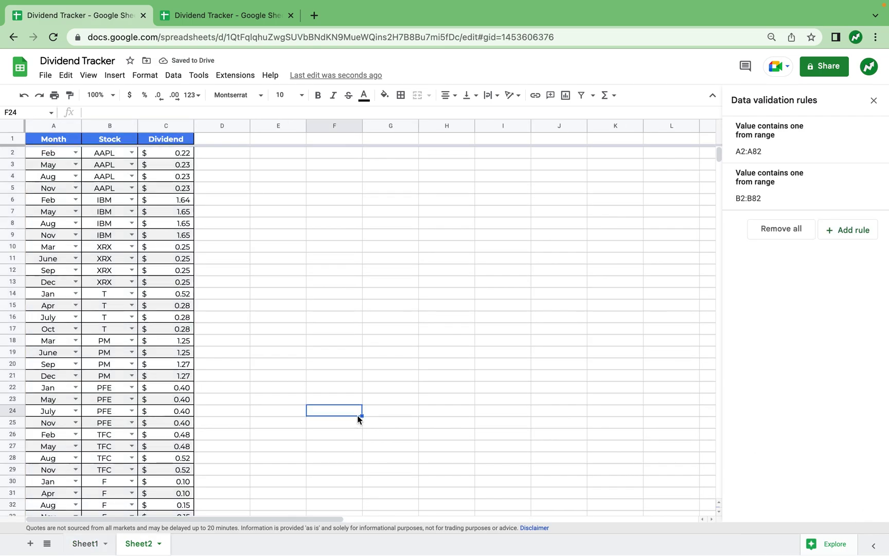
{"action": "left_click", "coordinate": [135, 153]}
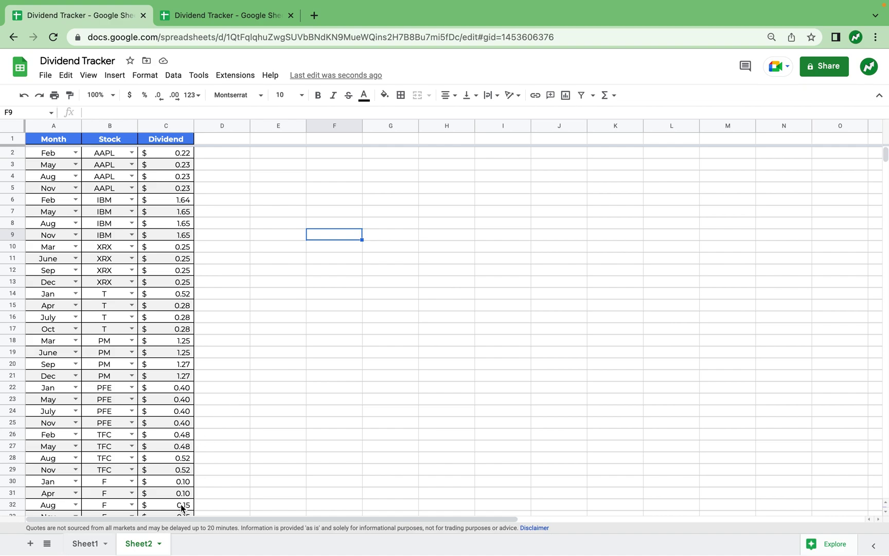
- Rename Sheet2 as "Dividends List"
{"action": "right_click", "coordinate": [154, 543]}
{"action": "left_click", "coordinate": [152, 399]}
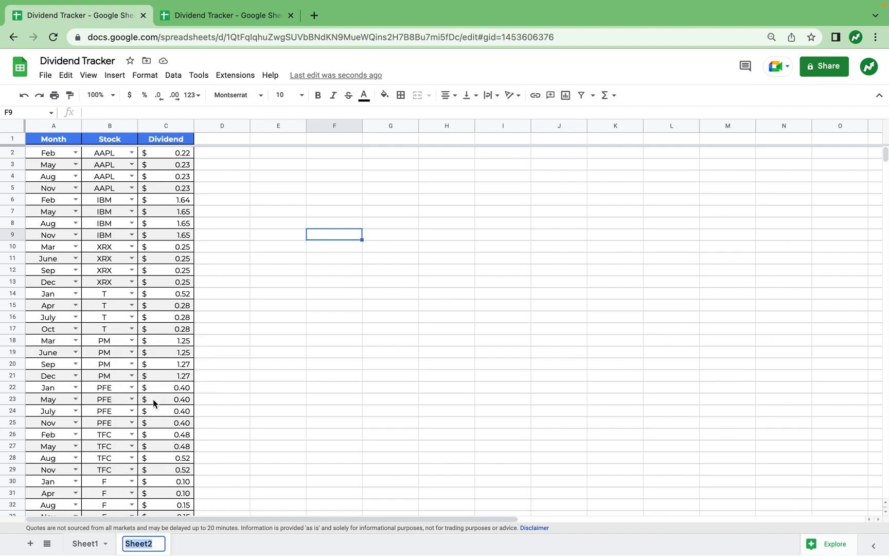
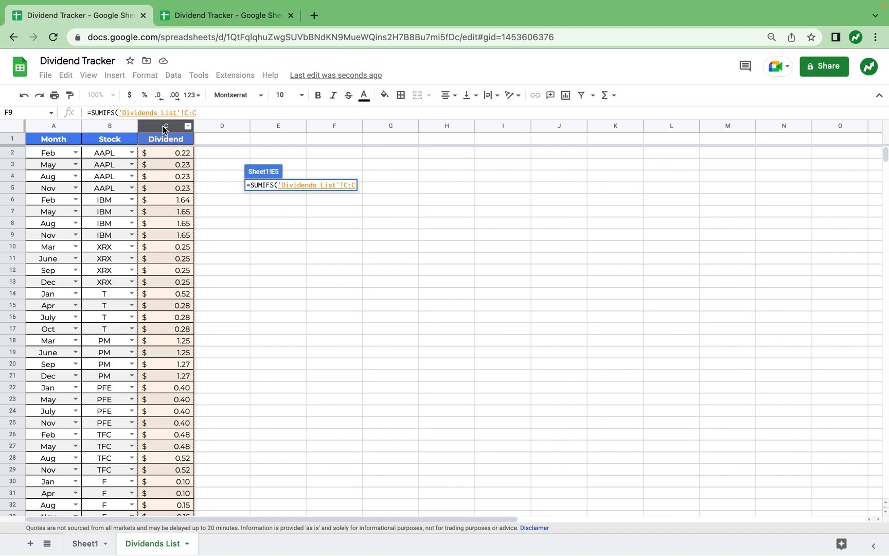
- Extend the SUMIFS formula in Sheet1!E5 with the criteria range 'Dividends List'!B:B and the ticker cell B5 as its criterion
{"action": "type", "text": ","}
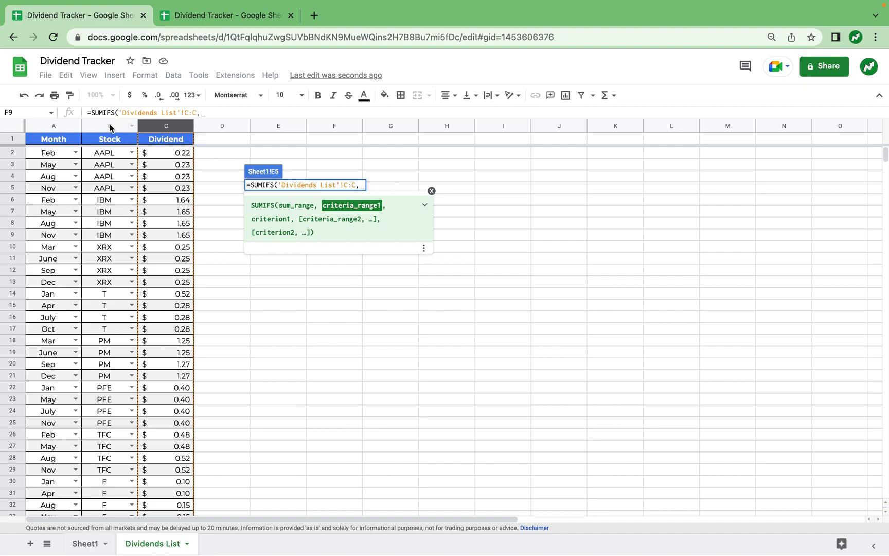
{"action": "left_click", "coordinate": [107, 127]}
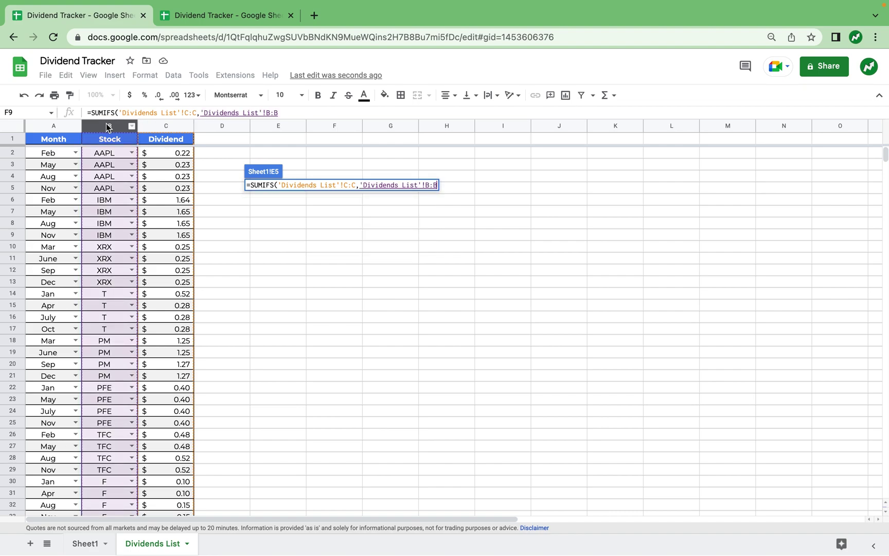
{"action": "type", "text": ","}
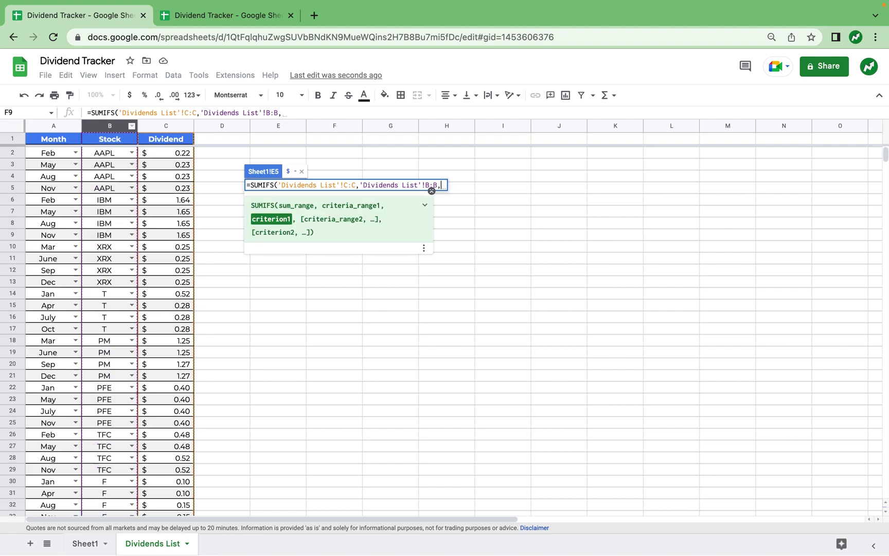
{"action": "left_click", "coordinate": [86, 544]}
{"action": "left_click", "coordinate": [67, 186]}
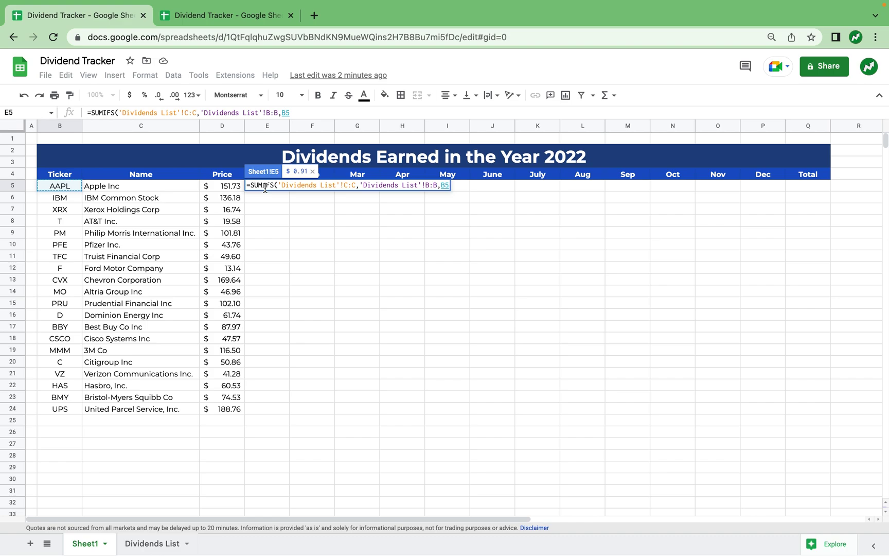
- Complete the SUMIFS formula with the criteria range 'Dividends List'!A:A and the Jan header E4 as its criterion, and enter it
{"action": "type", "text": ","}
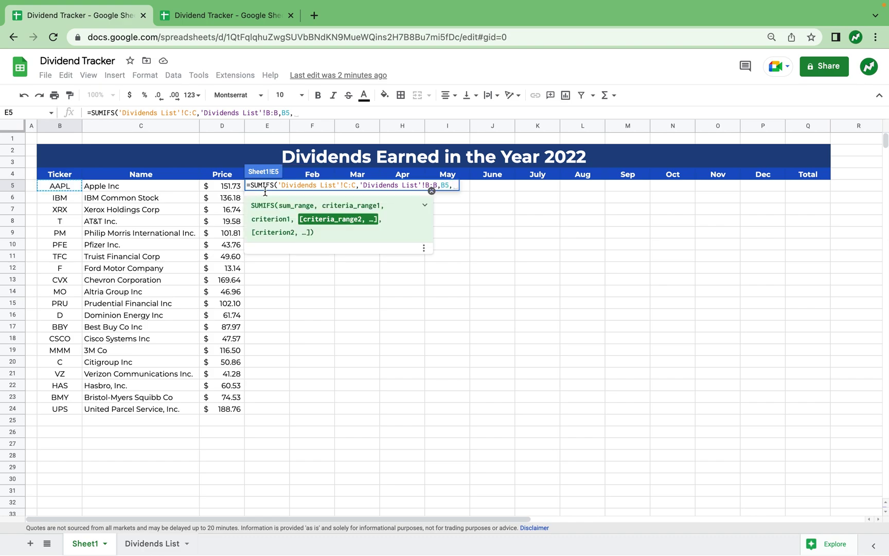
{"action": "left_click", "coordinate": [173, 542]}
{"action": "left_click", "coordinate": [60, 128]}
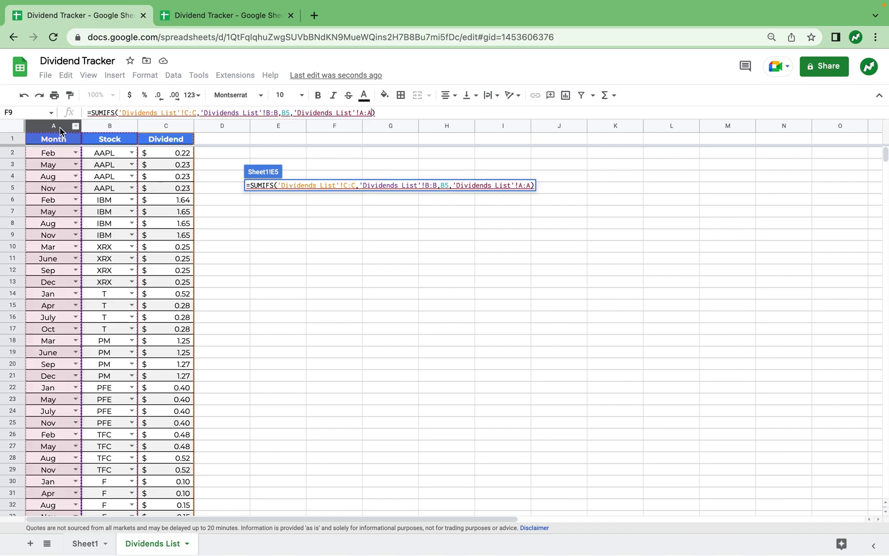
{"action": "type", "text": ","}
{"action": "left_click", "coordinate": [96, 540]}
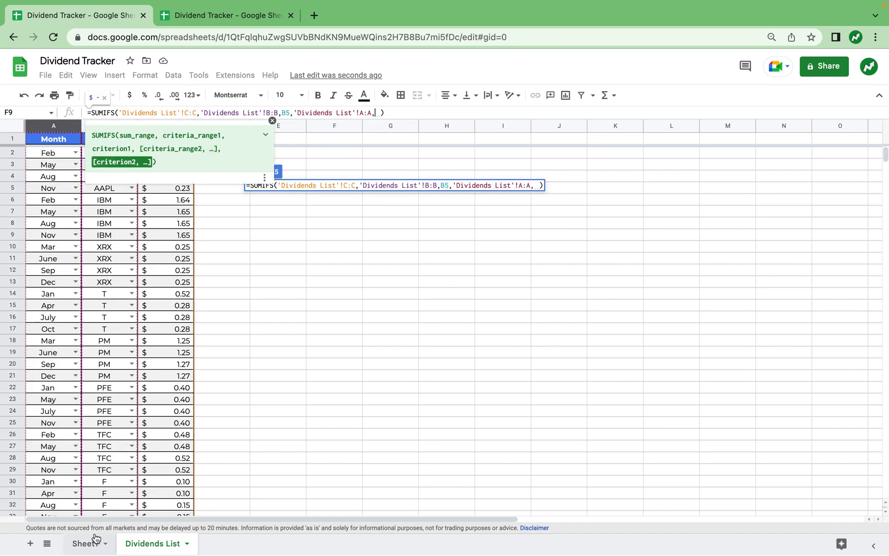
{"action": "scroll", "coordinate": [242, 288], "scroll_direction": "down", "scroll_amount": 1}
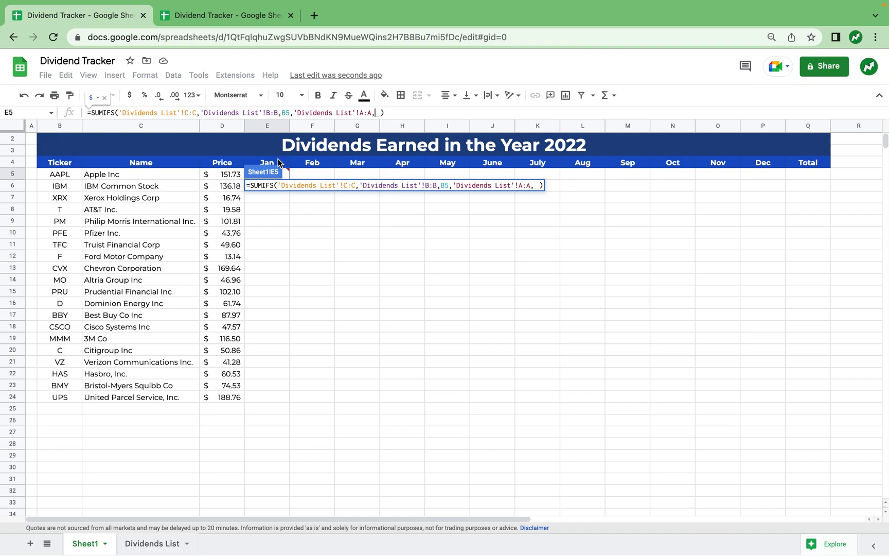
{"action": "left_click", "coordinate": [278, 162]}
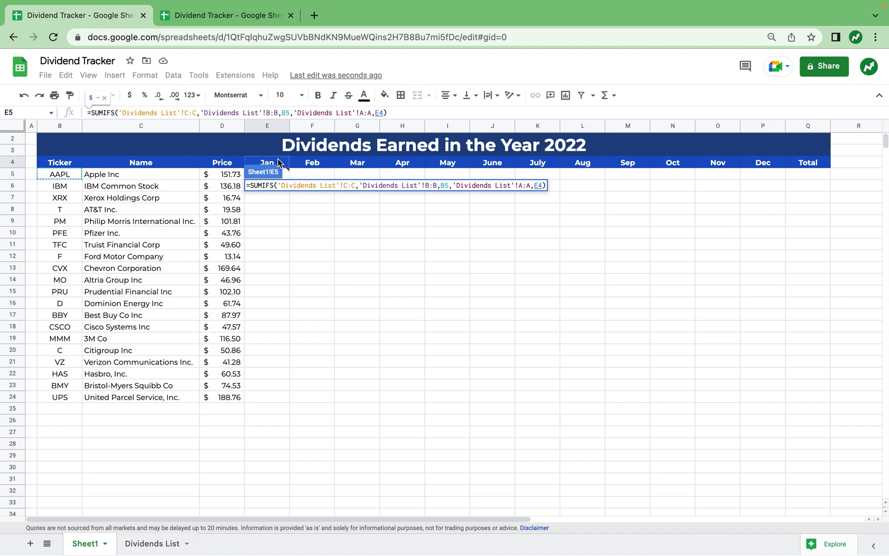
{"action": "key", "text": "Return"}
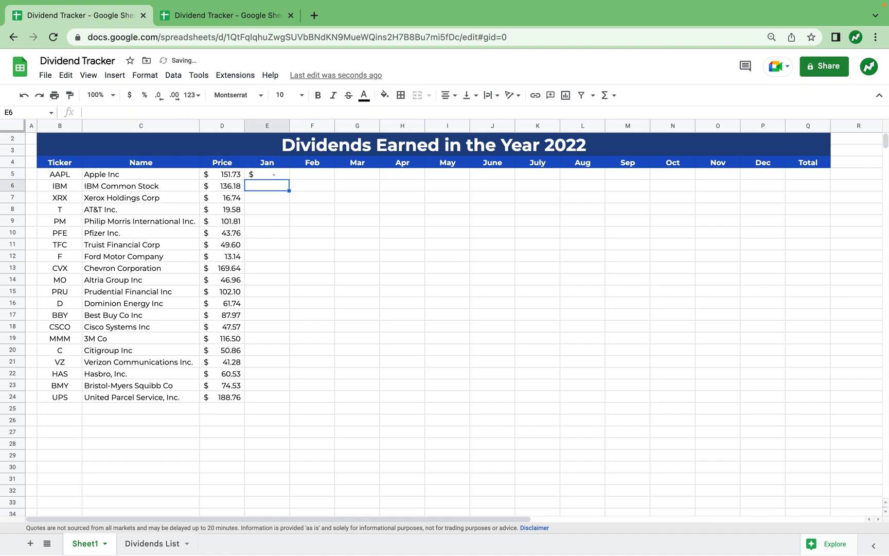
- Compare the January value for AAPL in E5 with the AAPL entries on the Dividends List sheet
{"action": "left_click", "coordinate": [267, 177]}
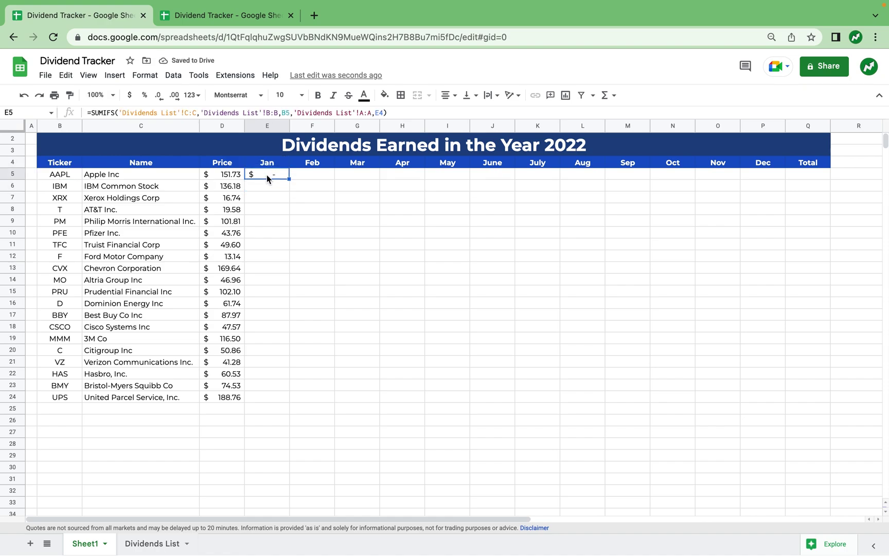
{"action": "left_click", "coordinate": [153, 544]}
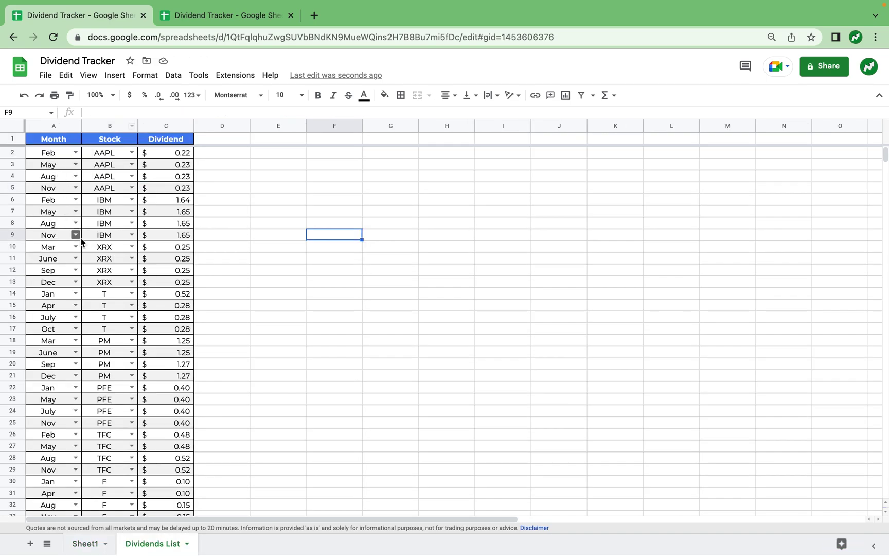
{"action": "left_click", "coordinate": [88, 543]}
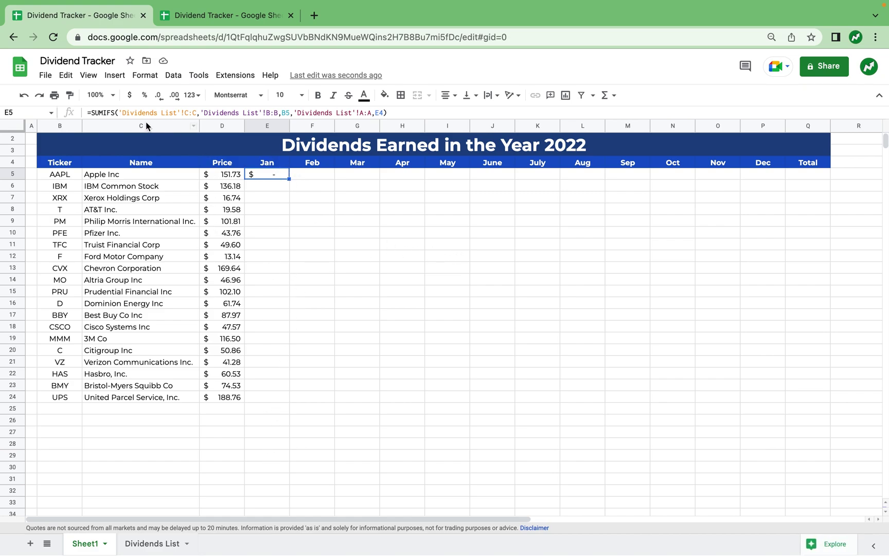
- Make the column ranges in E5's SUMIFS formula absolute as $C:$C, $B:$B and $A:$A
{"action": "left_click", "coordinate": [185, 112]}
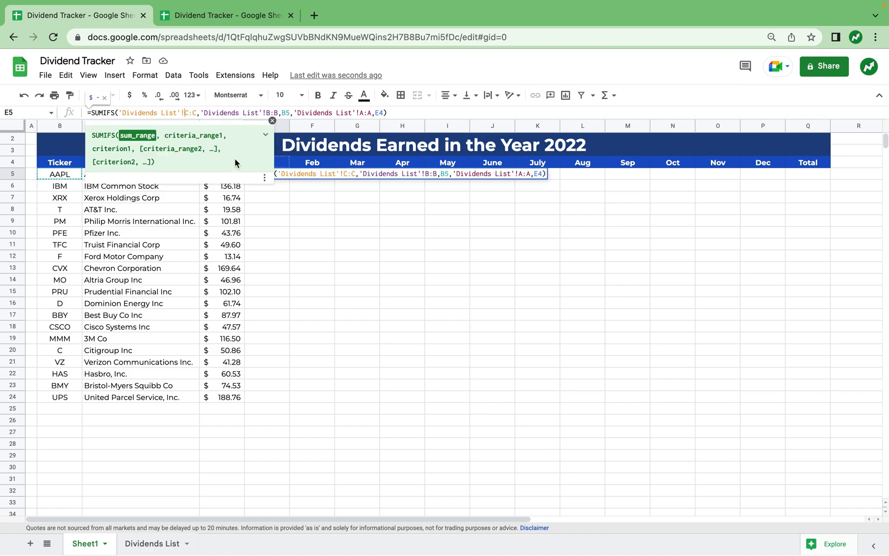
{"action": "type", "text": "$C:$"}
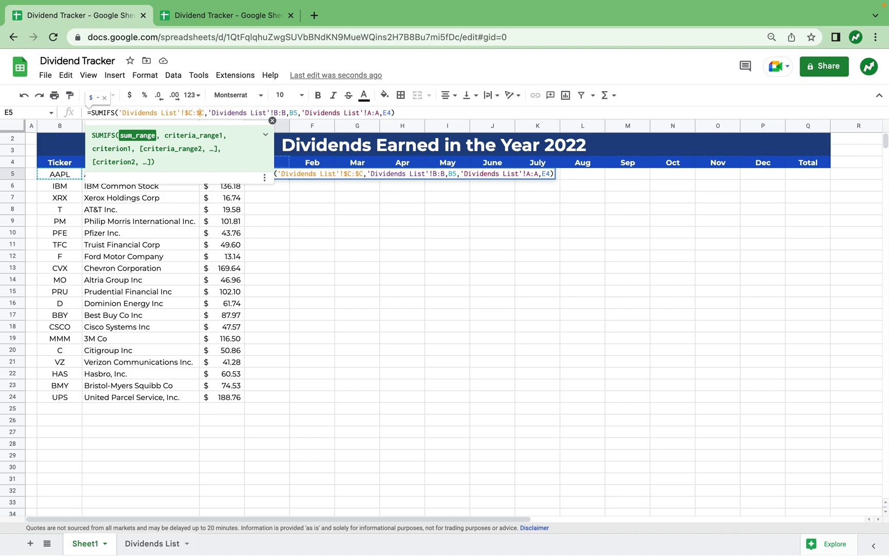
{"action": "left_click", "coordinate": [268, 113]}
{"action": "type", "text": "$"}
{"action": "left_click", "coordinate": [285, 112]}
{"action": "type", "text": "$"}
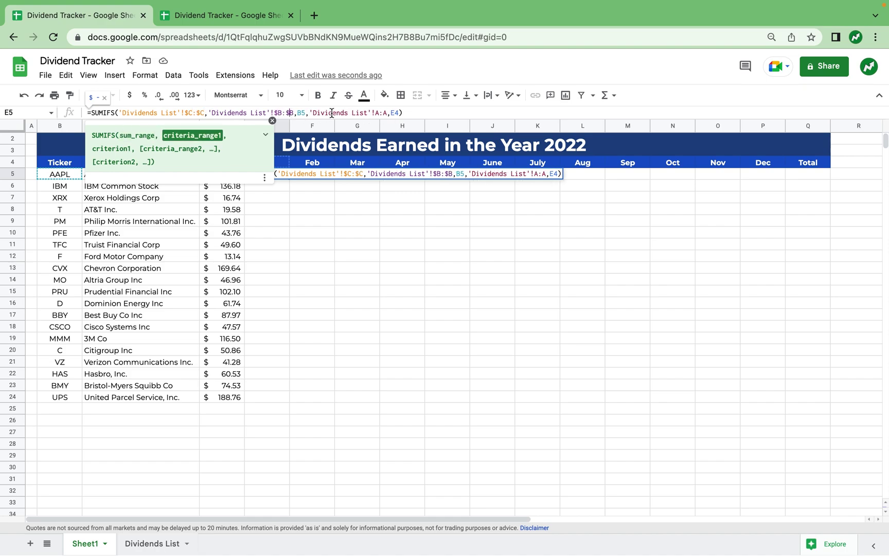
{"action": "left_click", "coordinate": [375, 113]}
{"action": "type", "text": "$"}
{"action": "left_click", "coordinate": [390, 112]}
{"action": "type", "text": "$"}
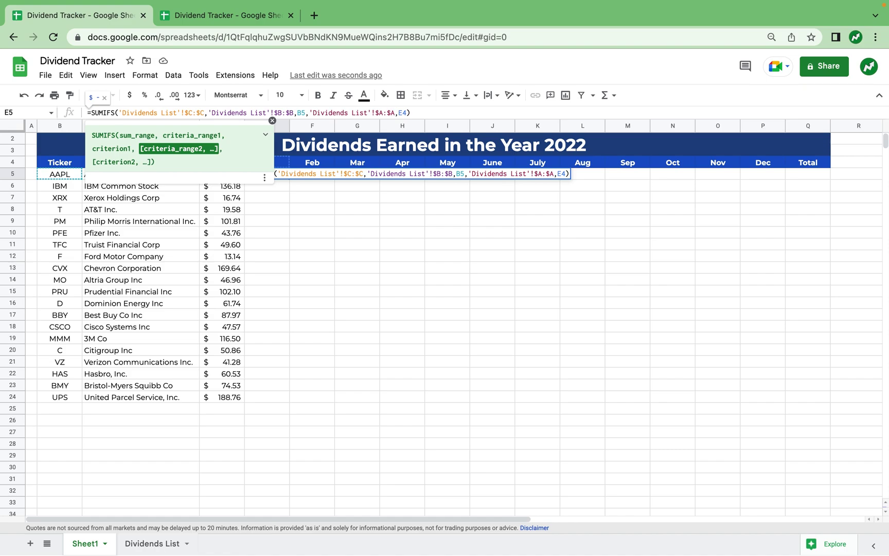
- Lock the criteria references as $B5 and E$4, enter the formula and dismiss the suggested autofill
{"action": "left_click", "coordinate": [298, 112]}
{"action": "type", "text": "$"}
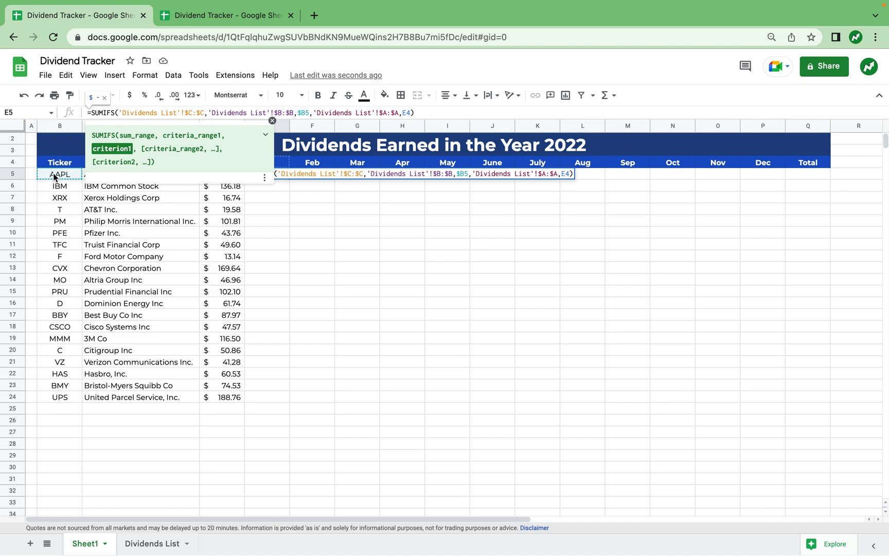
{"action": "left_click", "coordinate": [407, 113]}
{"action": "type", "text": "$"}
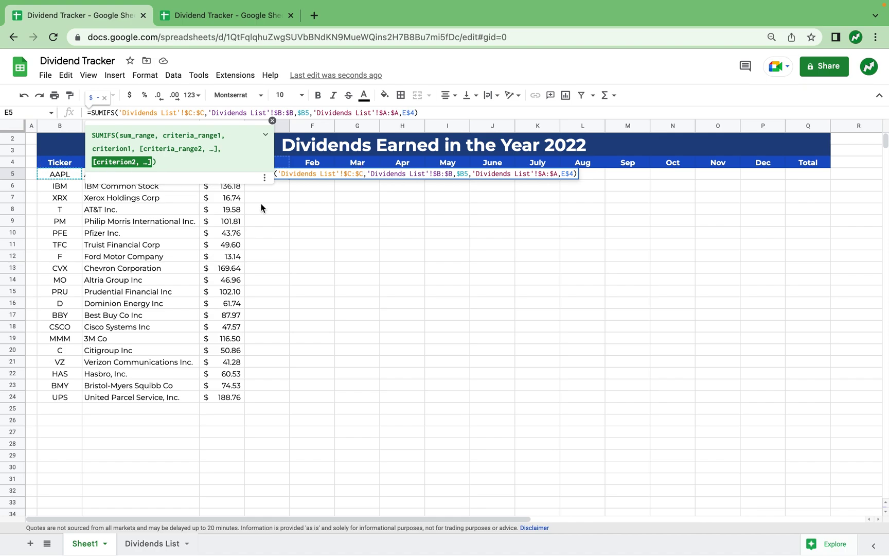
{"action": "key", "text": "Return"}
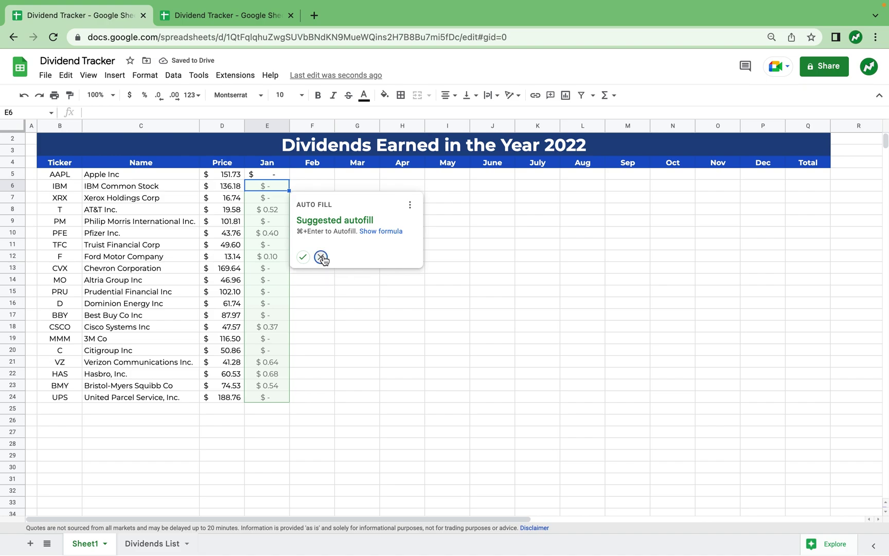
{"action": "left_click", "coordinate": [321, 257]}
- Fill the SUMIFS formula from E5 across the AAPL row through the Dec column (P5)
{"action": "left_click", "coordinate": [284, 176]}
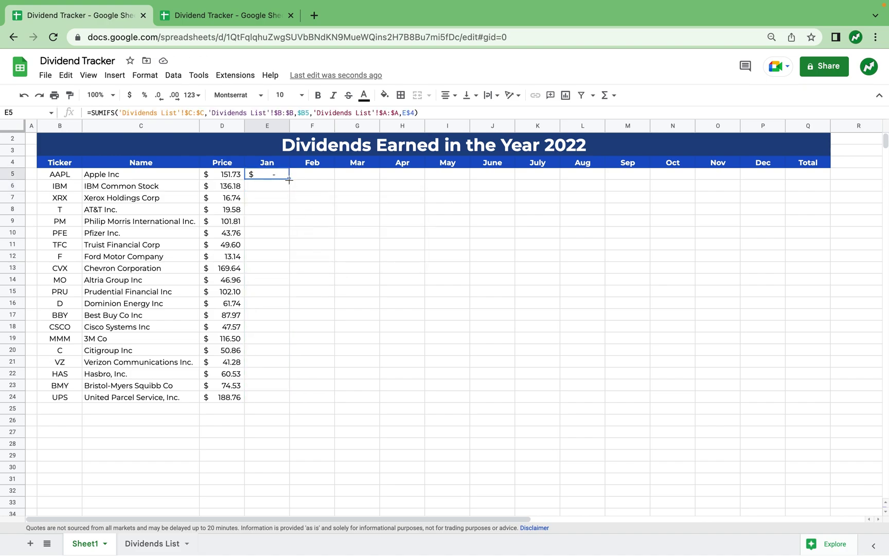
{"action": "left_click_drag", "start_coordinate": [289, 179], "coordinate": [757, 178]}
{"action": "left_click", "coordinate": [281, 197]}
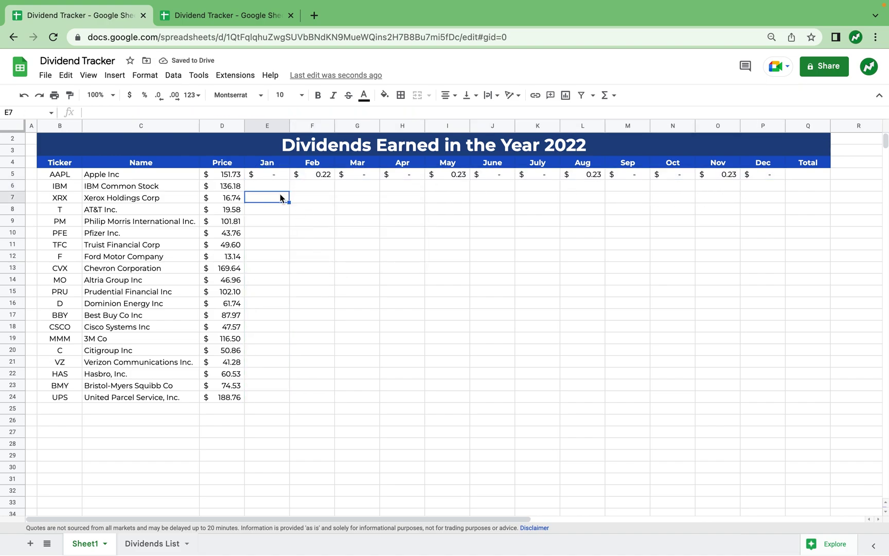
- Fill the SUMIFS formulas from the AAPL row (E5:P5) down through the UPS row, covering E5:P24
{"action": "left_click_drag", "start_coordinate": [266, 174], "coordinate": [752, 175]}
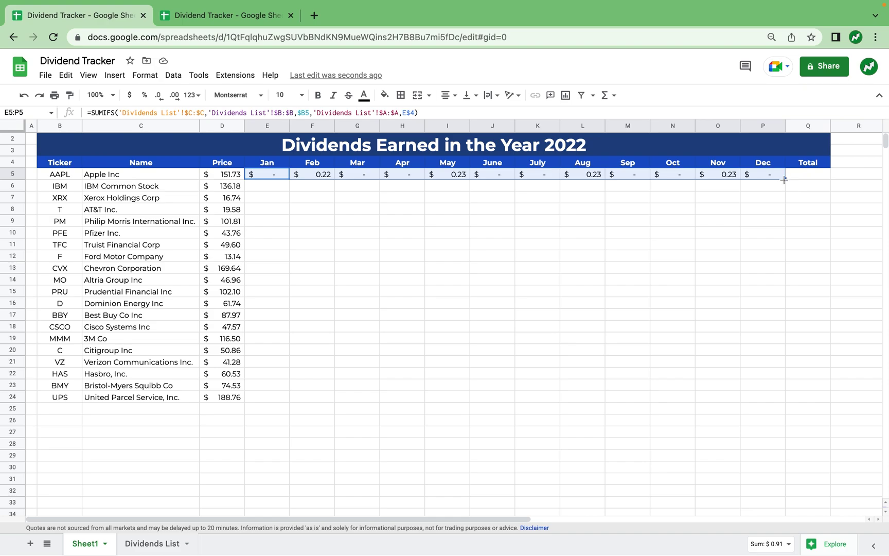
{"action": "left_click_drag", "start_coordinate": [783, 179], "coordinate": [739, 399]}
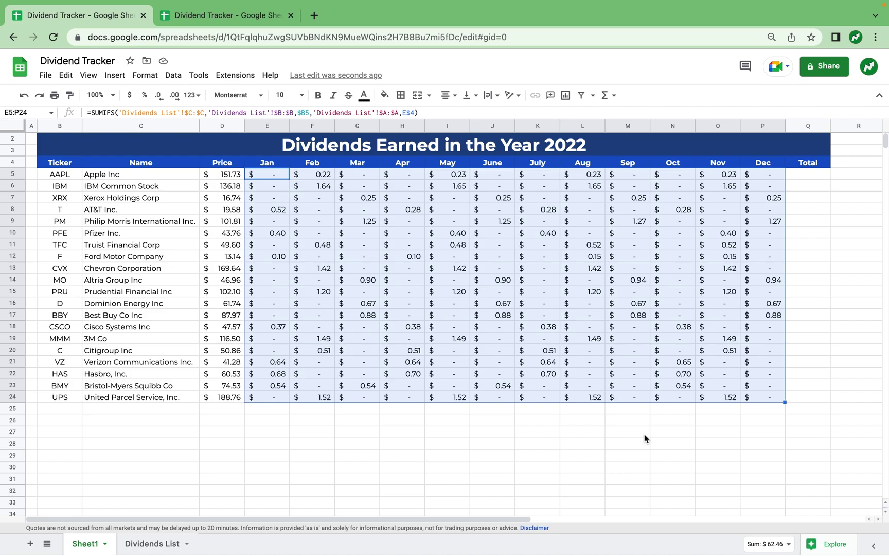
{"action": "left_click", "coordinate": [682, 427]}
- Enter =SUM(E5:P5) as AAPL's total in Q5, reject the suggested autofill, and fill the formula down through Q24
{"action": "left_click", "coordinate": [803, 175]}
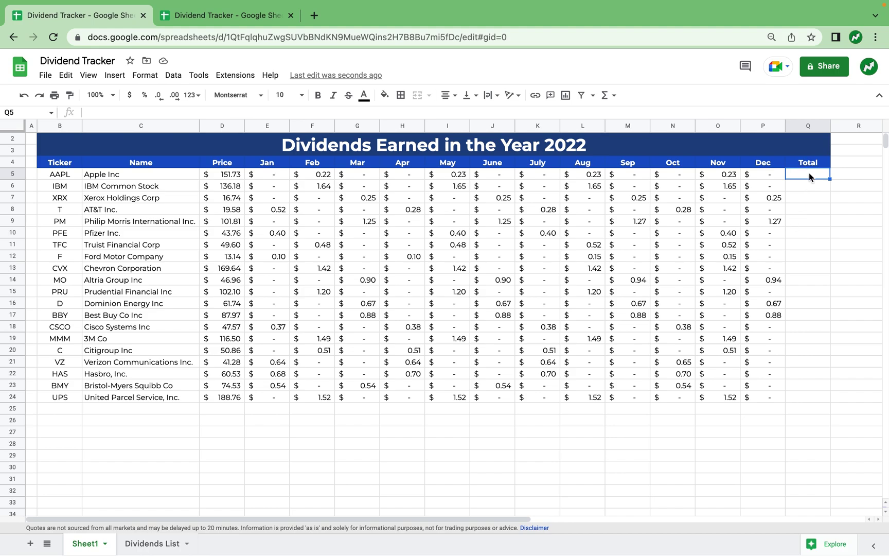
{"action": "type", "text": "=SUM("}
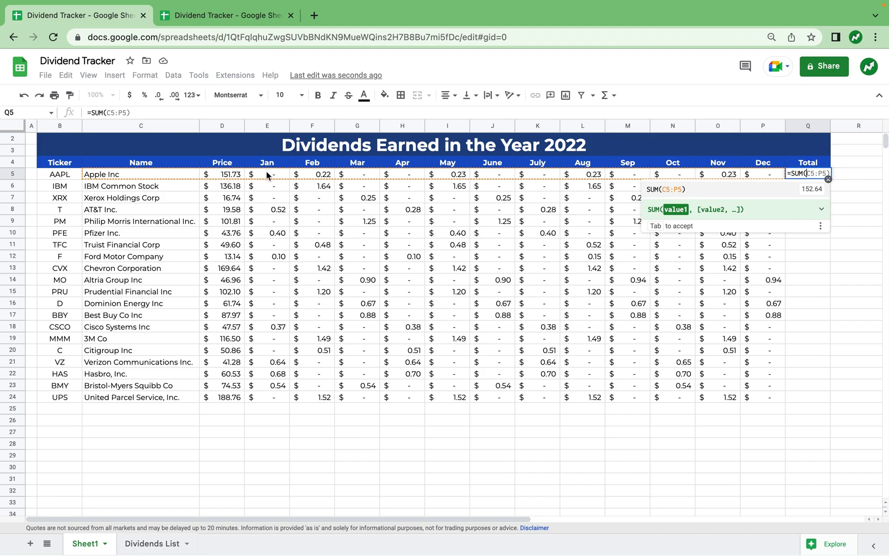
{"action": "left_click_drag", "start_coordinate": [266, 175], "coordinate": [757, 177]}
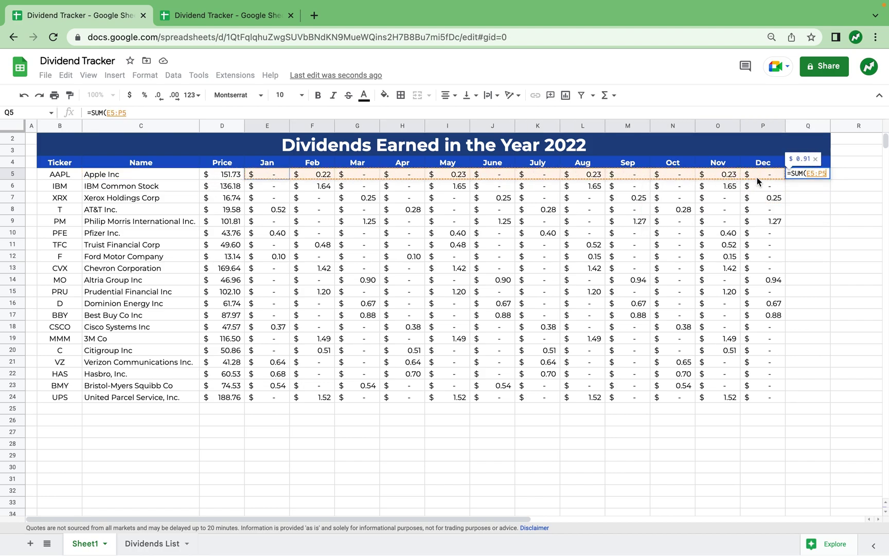
{"action": "key", "text": "Return"}
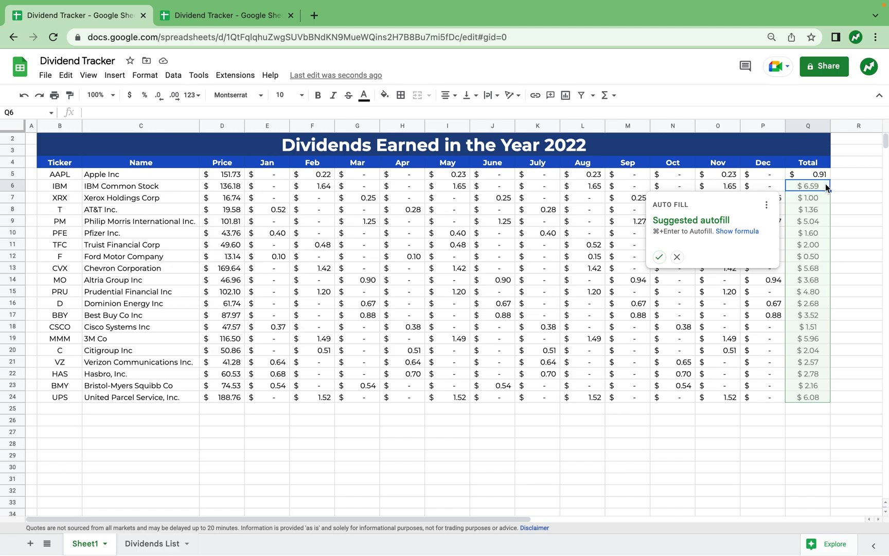
{"action": "left_click", "coordinate": [679, 258]}
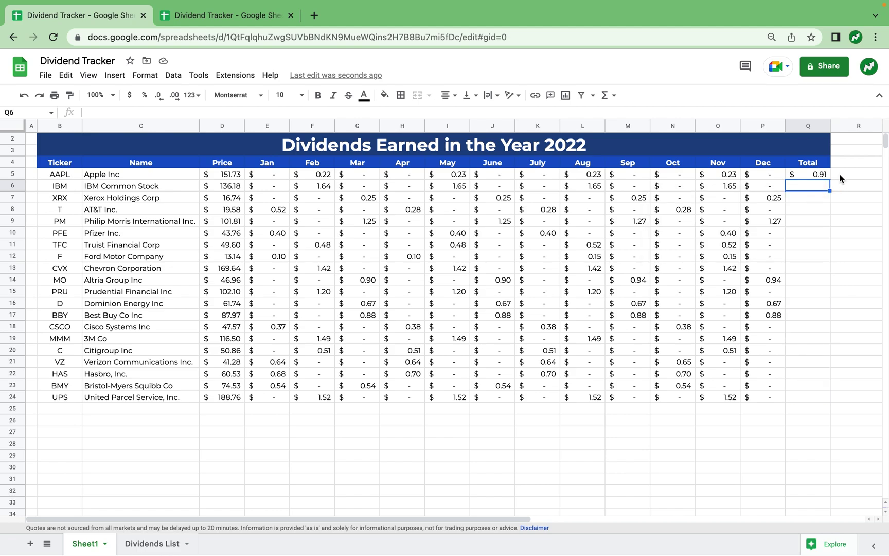
{"action": "left_click", "coordinate": [814, 172]}
{"action": "left_click_drag", "start_coordinate": [830, 178], "coordinate": [797, 399]}
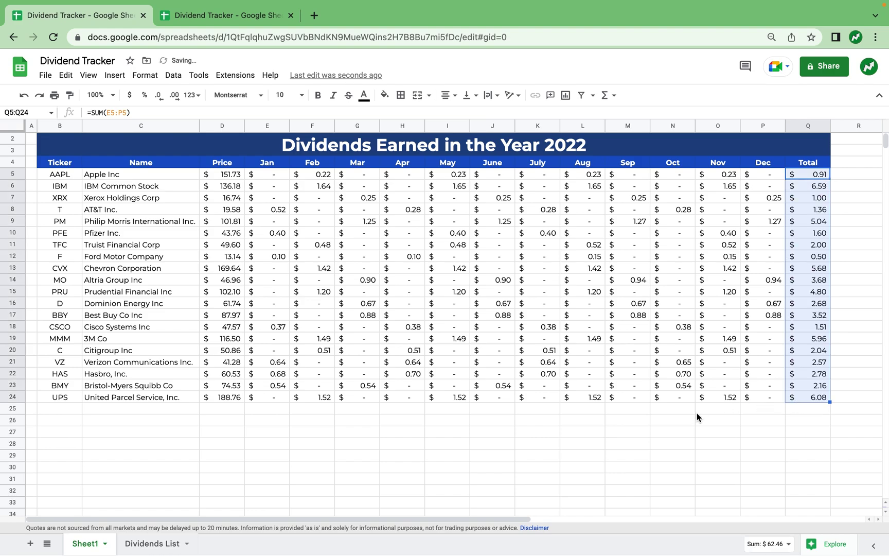
- Enter =SUM(E5:E24) in E25 below the Jan column and fill it across row 25 through the Total column (Q25)
{"action": "left_click", "coordinate": [273, 407]}
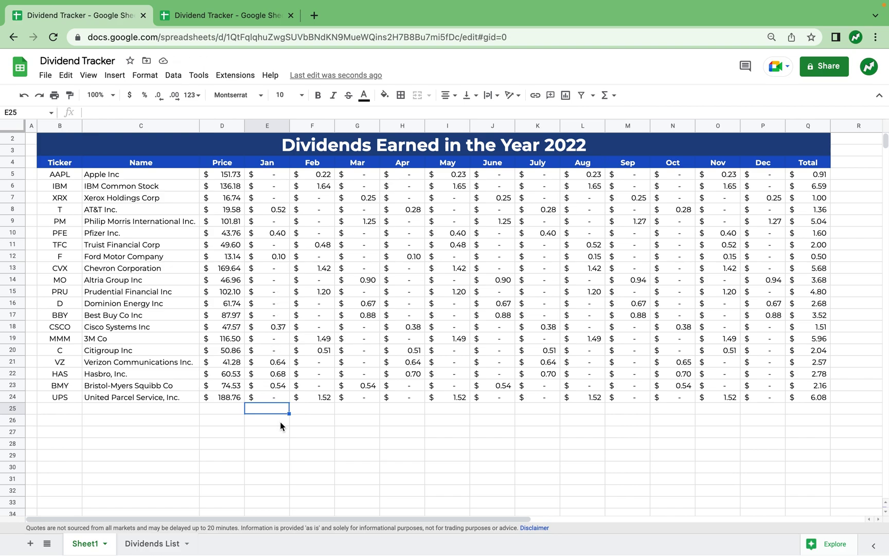
{"action": "type", "text": "=SUM("}
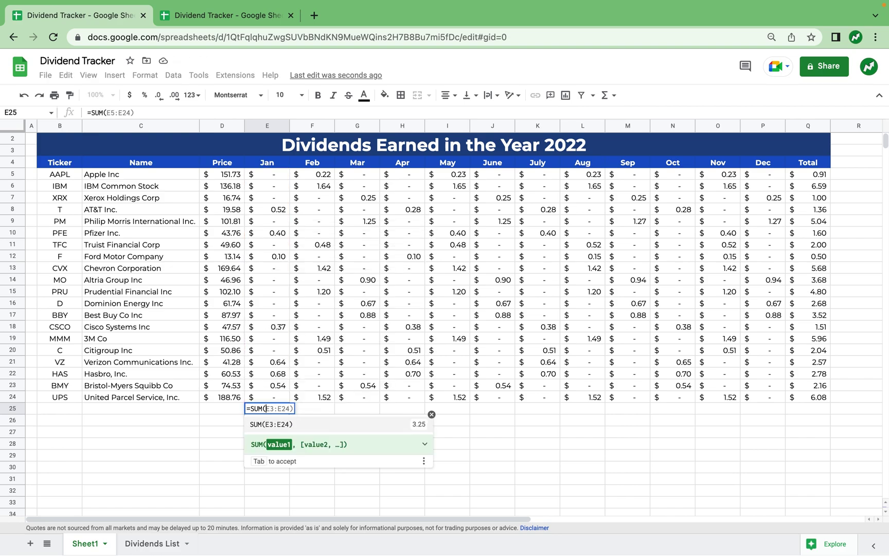
{"action": "left_click_drag", "start_coordinate": [271, 177], "coordinate": [267, 402]}
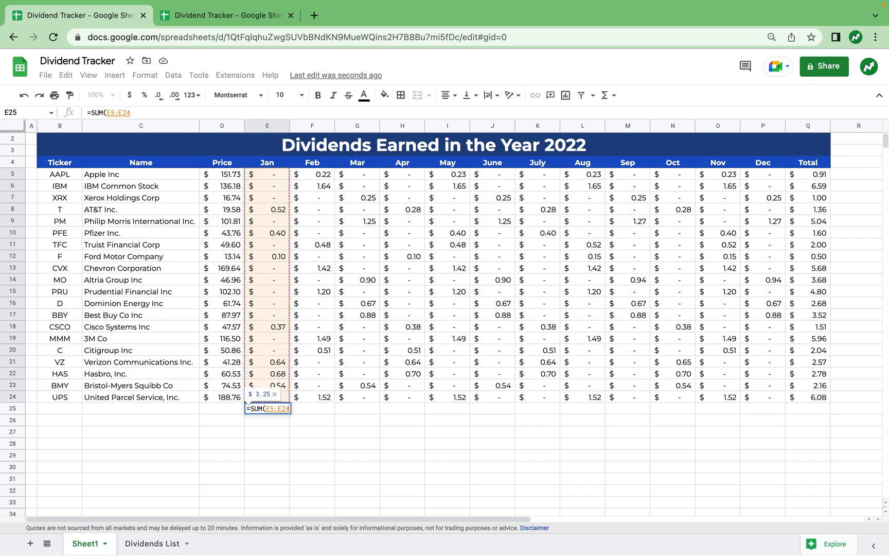
{"action": "key", "text": "Return"}
{"action": "left_click", "coordinate": [280, 409]}
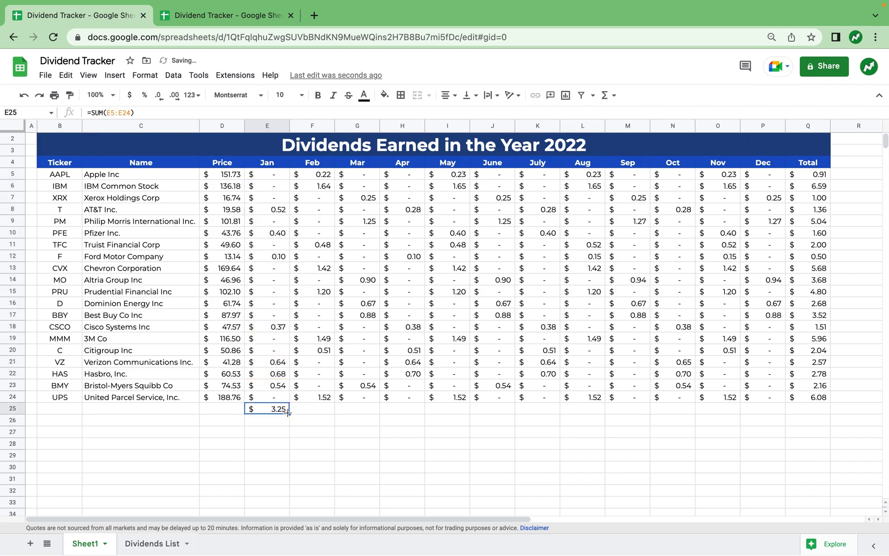
{"action": "left_click_drag", "start_coordinate": [288, 412], "coordinate": [810, 415]}
{"action": "left_click", "coordinate": [815, 431]}
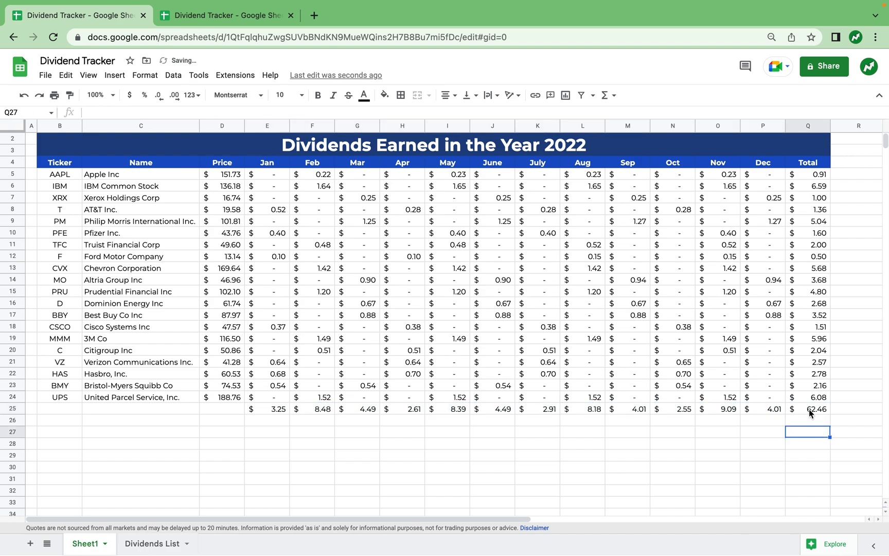
{"action": "left_click", "coordinate": [809, 413]}
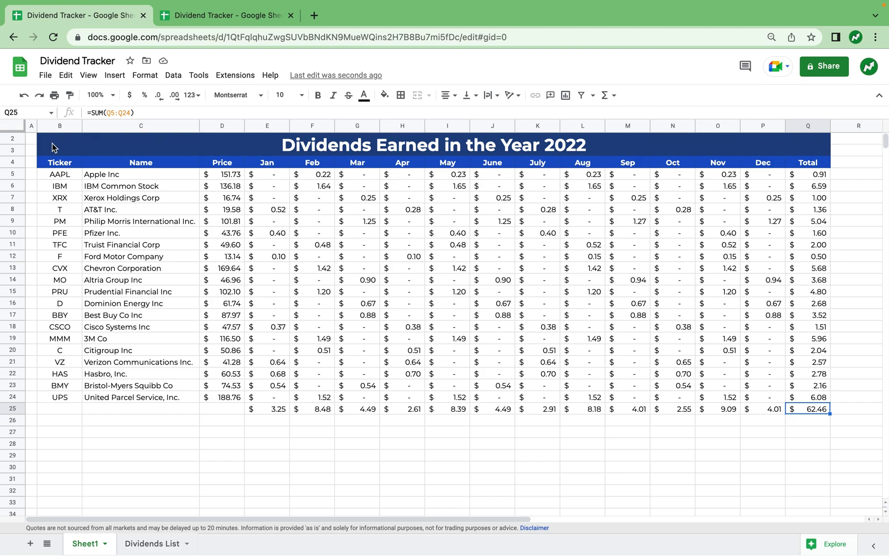
- Apply all borders to the whole table, from the title down to the totals row (B2:Q25)
{"action": "scroll", "coordinate": [52, 148], "scroll_direction": "up", "scroll_amount": 1}
{"action": "left_click_drag", "start_coordinate": [53, 154], "coordinate": [777, 430]}
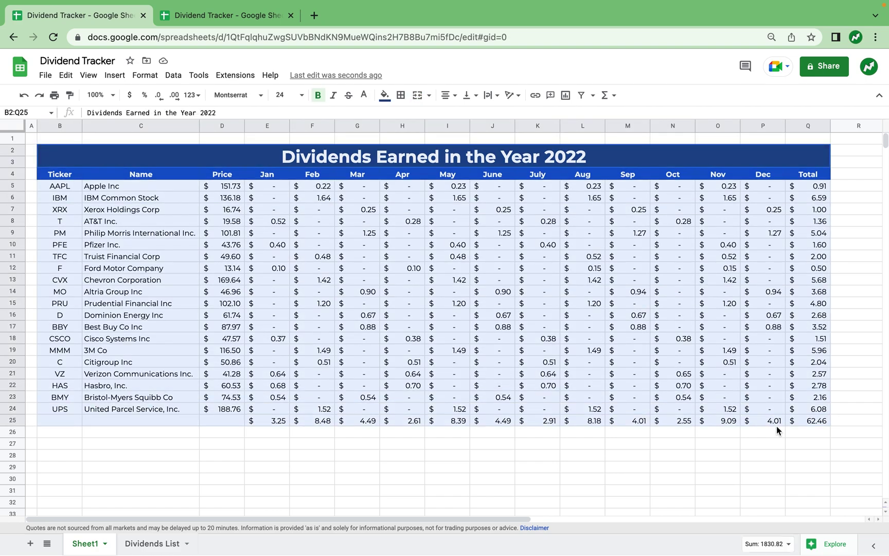
{"action": "left_click", "coordinate": [401, 95]}
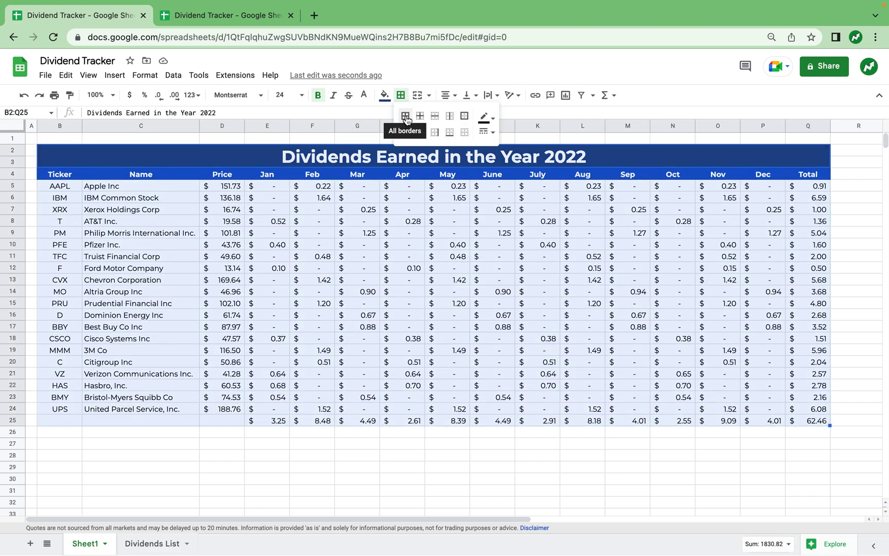
{"action": "left_click", "coordinate": [406, 116]}
- Fill the ticker totals in Q5:Q24 with light yellow and the grand total in Q25 with a darker yellow
{"action": "left_click_drag", "start_coordinate": [810, 186], "coordinate": [813, 412]}
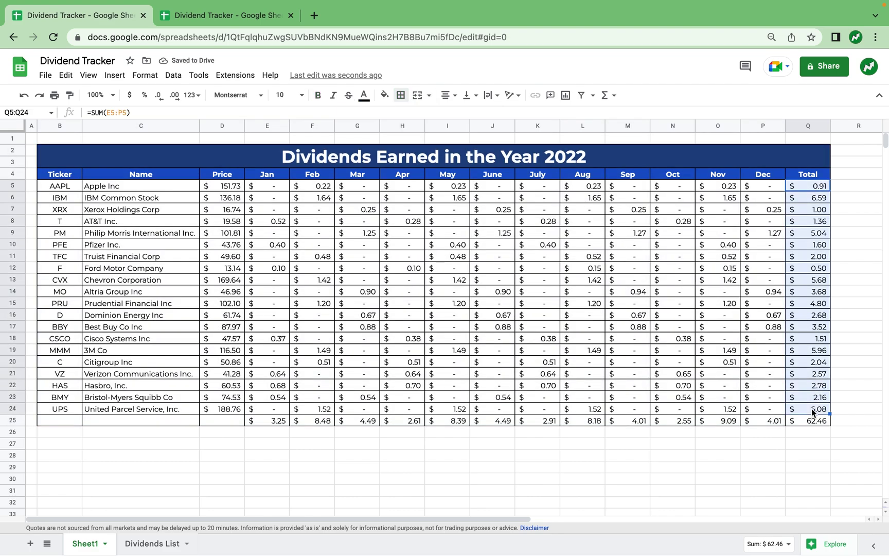
{"action": "left_click", "coordinate": [385, 95]}
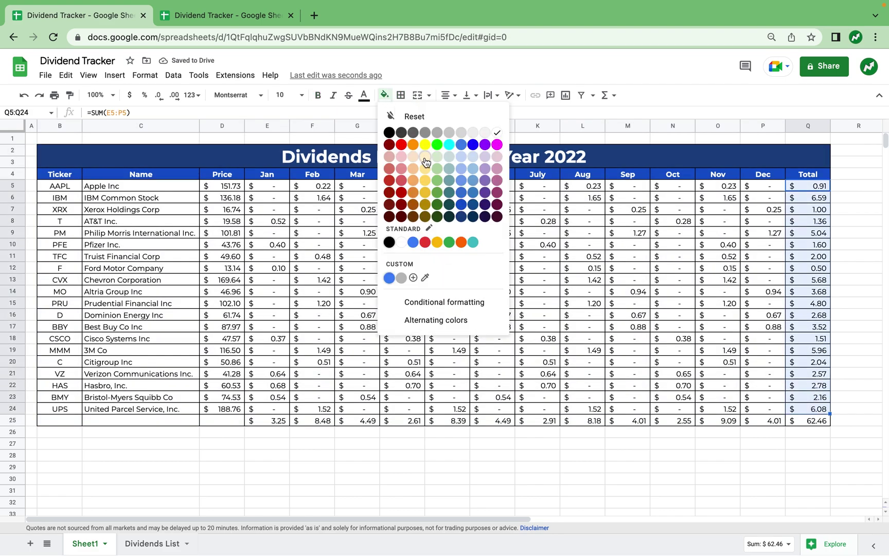
{"action": "left_click", "coordinate": [425, 159]}
{"action": "left_click", "coordinate": [800, 421]}
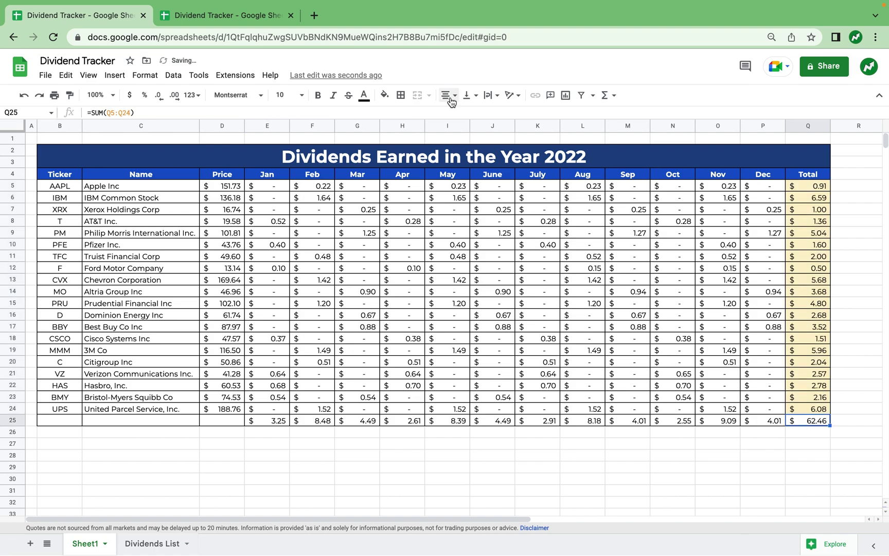
{"action": "left_click", "coordinate": [385, 95]}
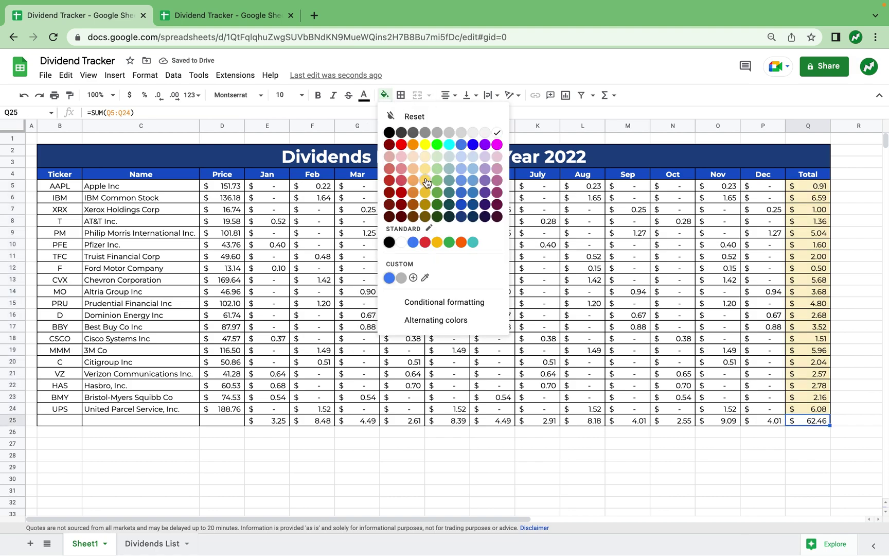
{"action": "left_click", "coordinate": [425, 157]}
- Fill the monthly totals in E25:P25 with grey
{"action": "left_click_drag", "start_coordinate": [268, 421], "coordinate": [754, 425]}
{"action": "left_click", "coordinate": [384, 95]}
{"action": "left_click", "coordinate": [450, 133]}
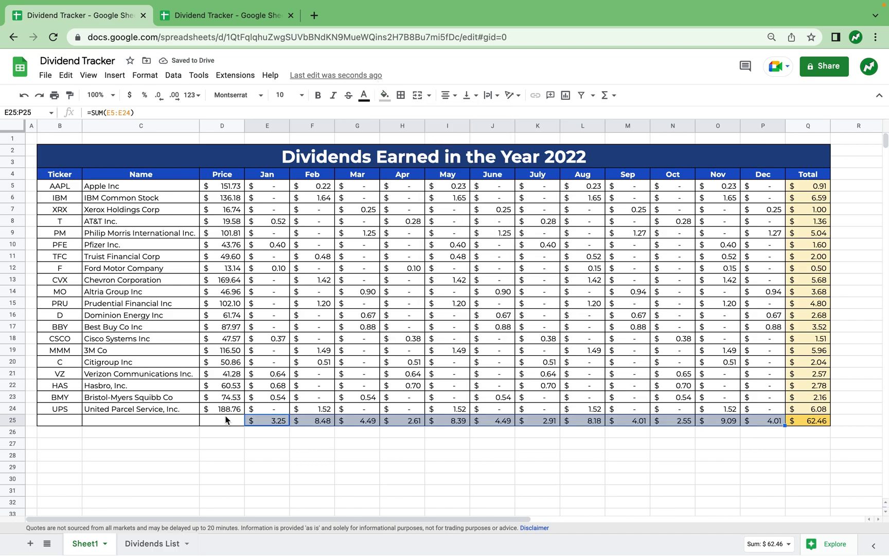
- Merge B25:D25 and enter the label "Monthly Totals"
{"action": "left_click_drag", "start_coordinate": [224, 421], "coordinate": [56, 421]}
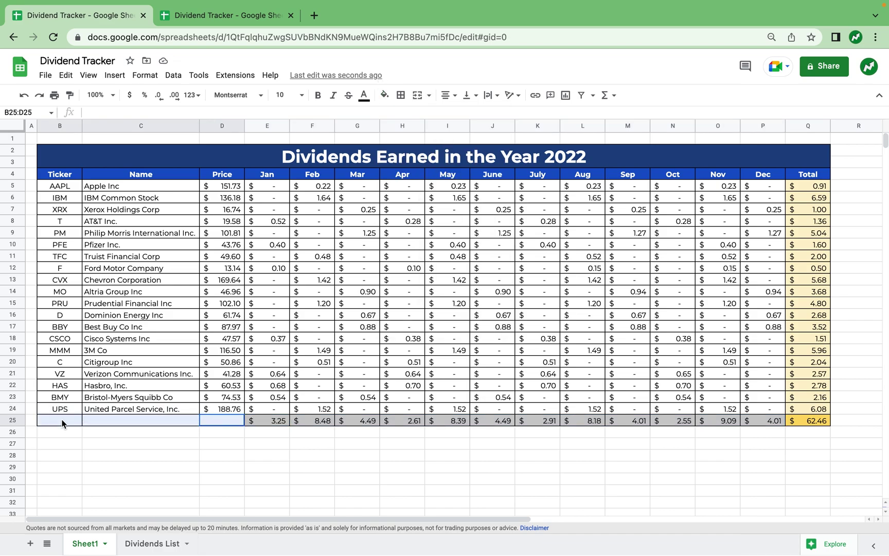
{"action": "left_click", "coordinate": [418, 97]}
{"action": "type", "text": "Mon"}
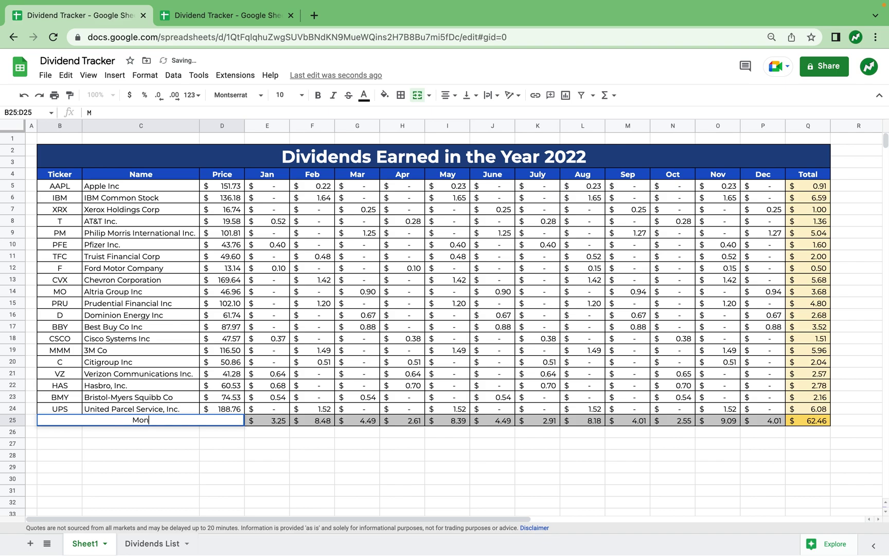
{"action": "type", "text": "thly Totals"}
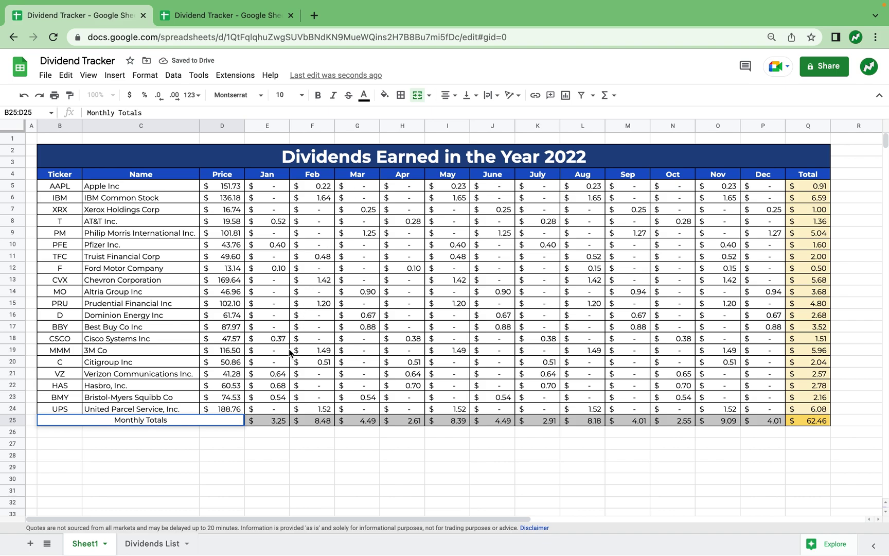
{"action": "key", "text": "Return"}
- Make the Monthly Totals label bold with white text on a dark blue fill matching the column headers
{"action": "left_click", "coordinate": [195, 421]}
{"action": "key", "text": "ctrl+b"}
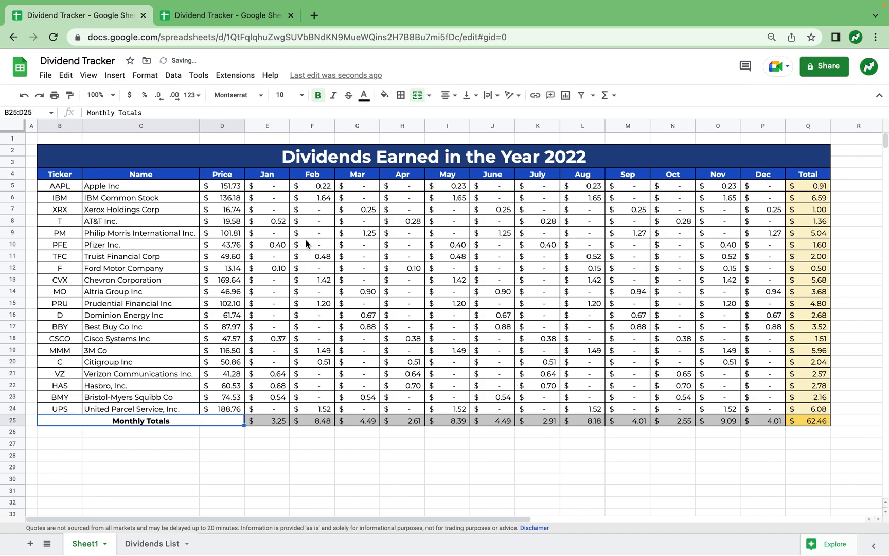
{"action": "left_click", "coordinate": [385, 94]}
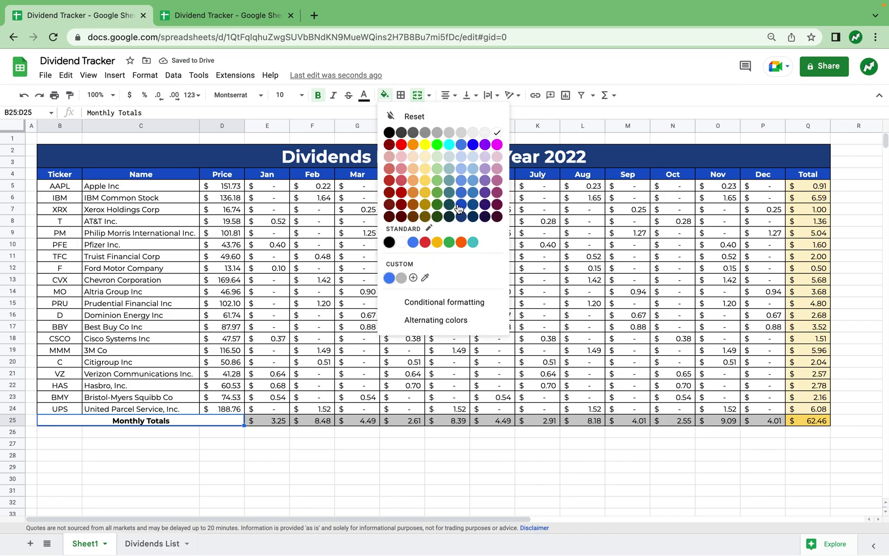
{"action": "left_click", "coordinate": [461, 204]}
{"action": "left_click", "coordinate": [381, 97]}
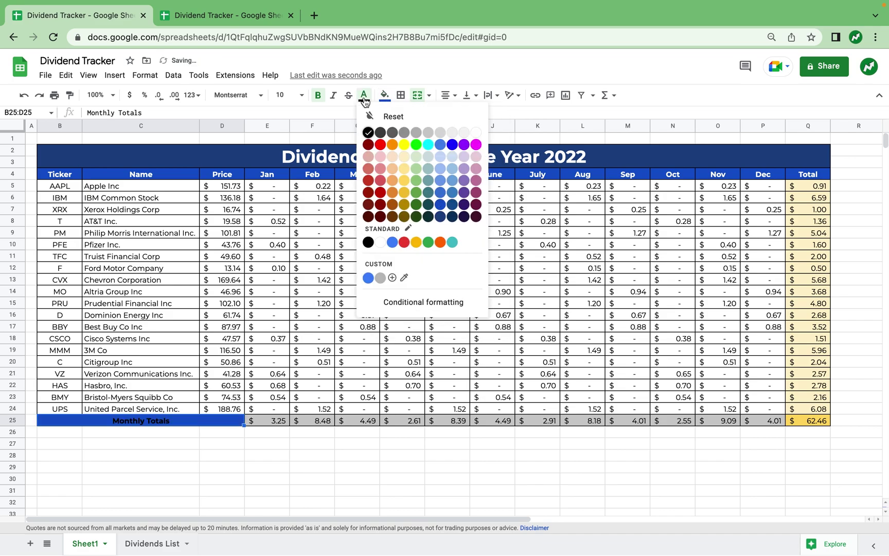
{"action": "left_click", "coordinate": [465, 211]}
{"action": "left_click", "coordinate": [492, 303]}
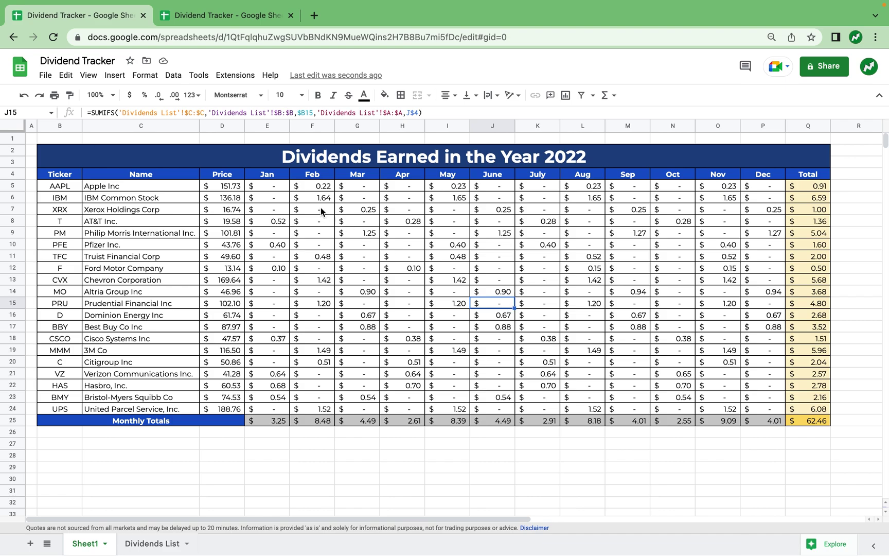
- Create a conditional formatting rule on E5:P24 for cells with a value greater than 0
{"action": "left_click_drag", "start_coordinate": [265, 190], "coordinate": [755, 411]}
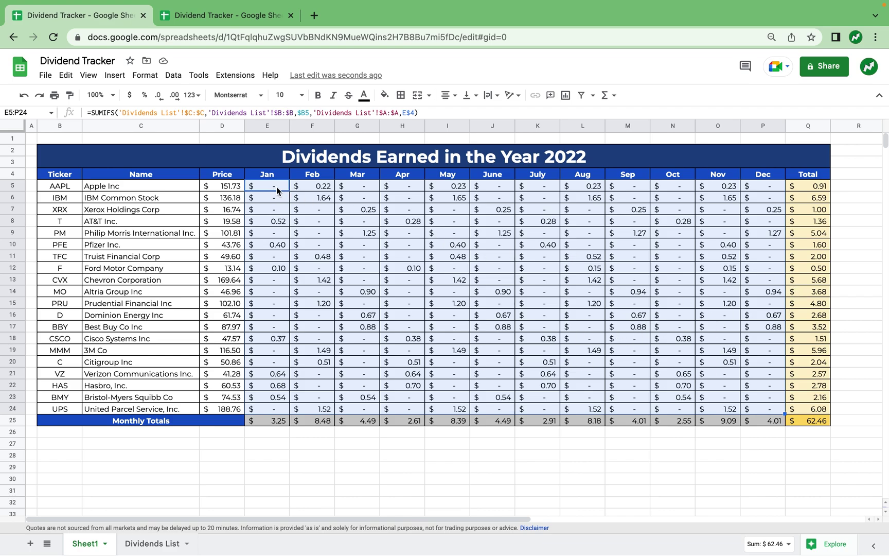
{"action": "left_click", "coordinate": [144, 75]}
{"action": "left_click", "coordinate": [190, 264]}
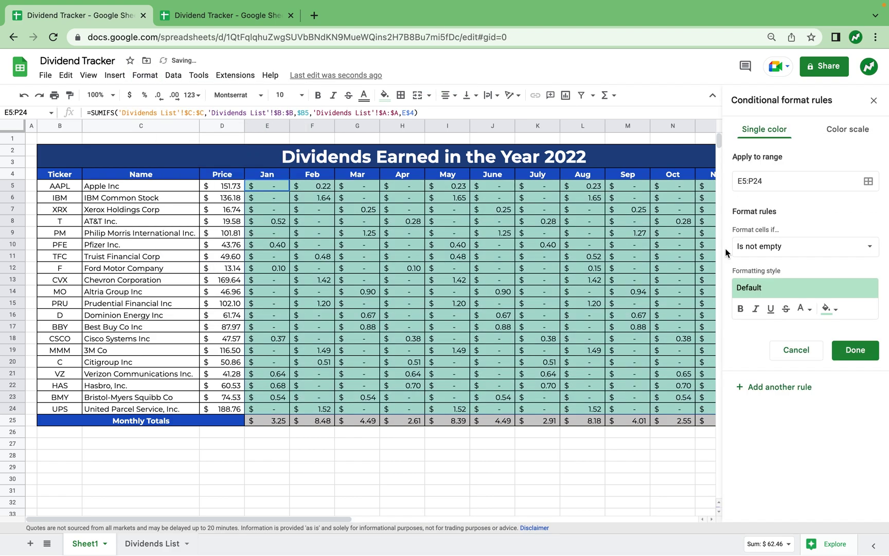
{"action": "left_click", "coordinate": [775, 246]}
{"action": "scroll", "coordinate": [811, 283], "scroll_direction": "down", "scroll_amount": 1}
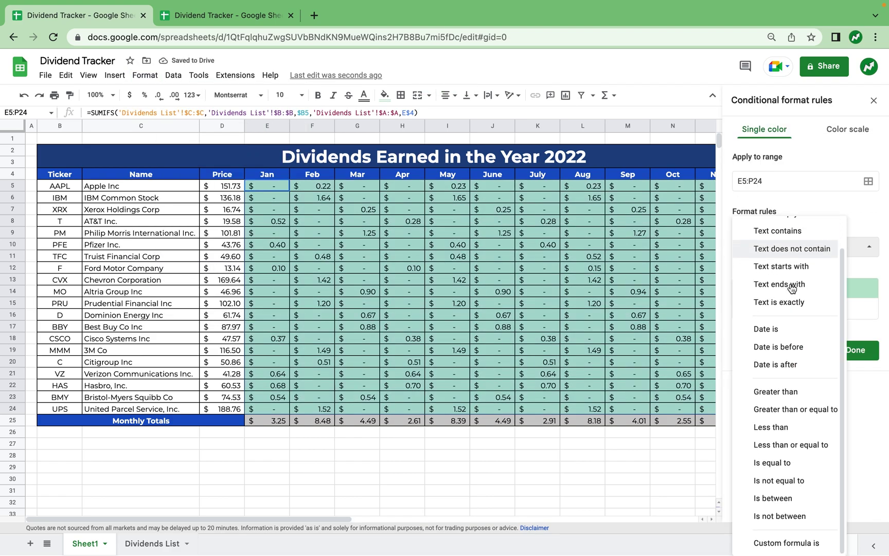
{"action": "left_click", "coordinate": [801, 395]}
{"action": "left_click", "coordinate": [761, 272]}
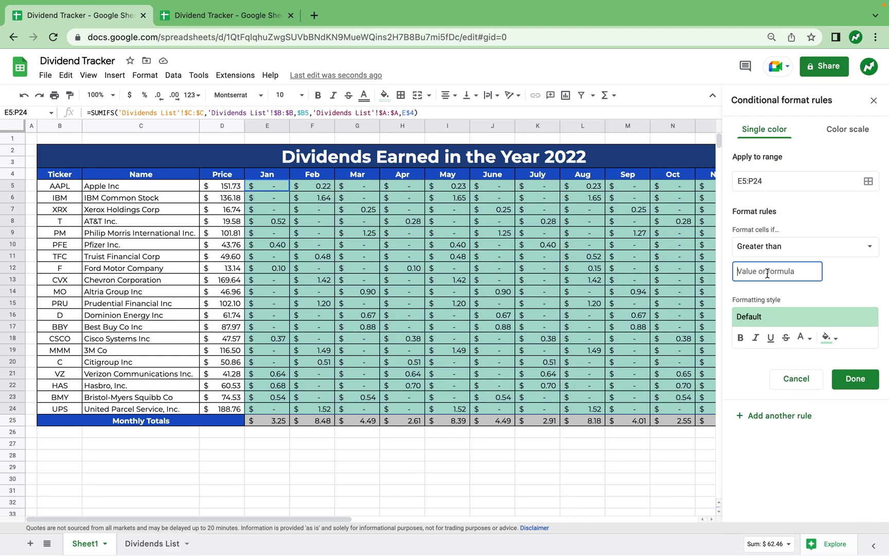
{"action": "type", "text": "0"}
- Set the rule's fill colour to light green, save the rule and close the conditional formatting settings
{"action": "left_click", "coordinate": [830, 343]}
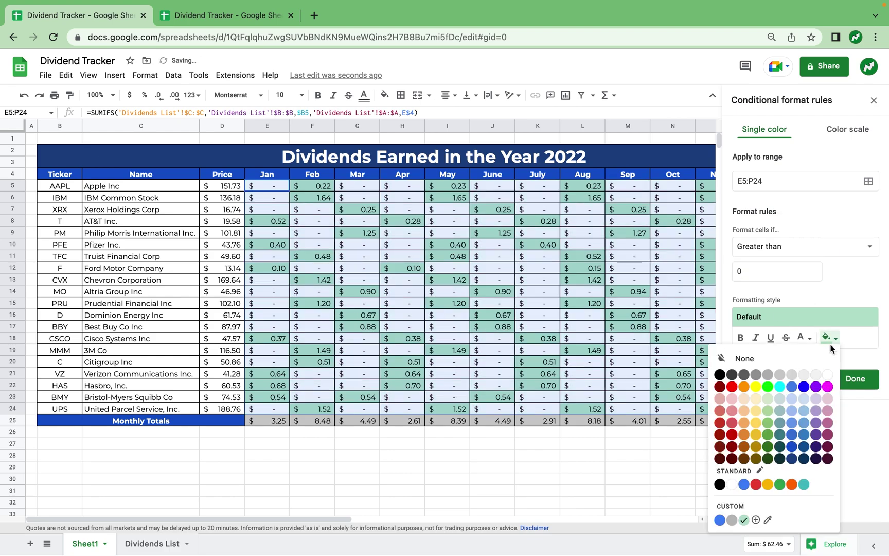
{"action": "left_click", "coordinate": [767, 410]}
{"action": "left_click", "coordinate": [845, 379]}
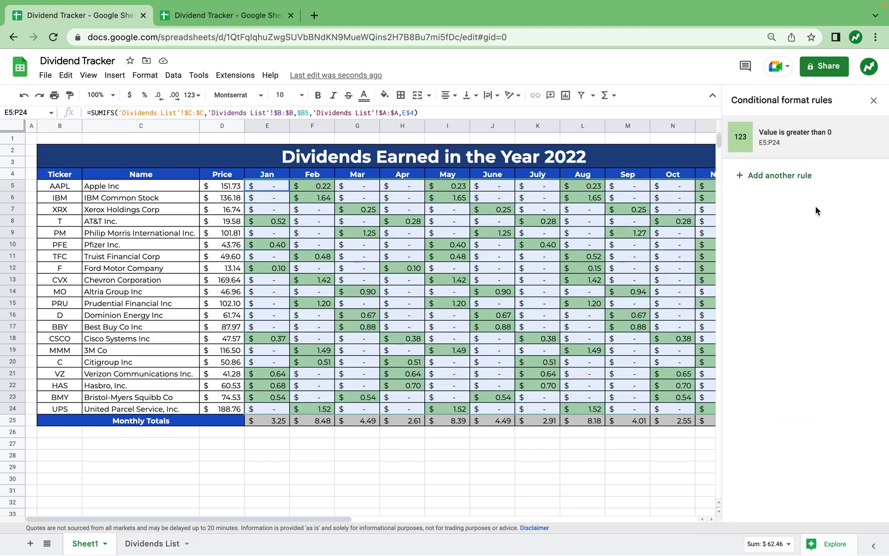
{"action": "left_click", "coordinate": [873, 99]}
{"action": "left_click", "coordinate": [604, 454]}
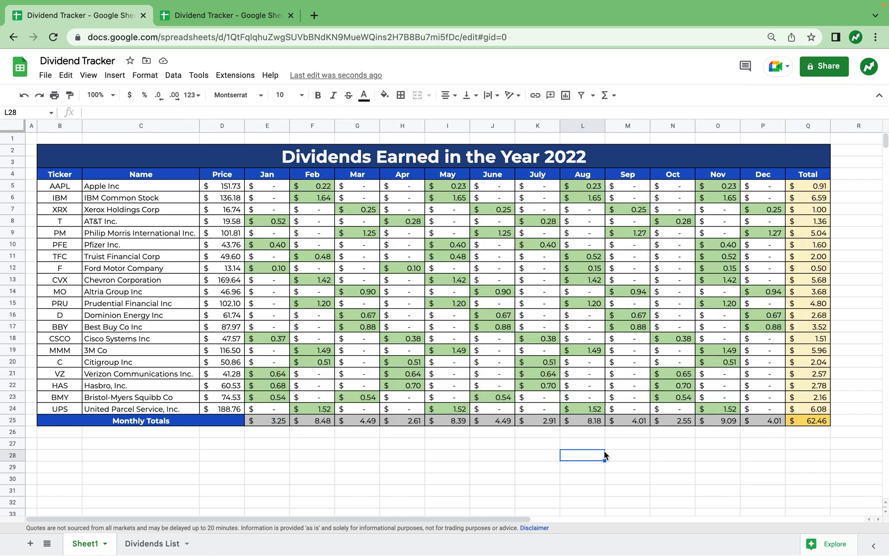
- Create a filter on the range B4:Q24, from the Ticker header through the last ticker's Total, leaving out the Monthly Totals row
{"action": "left_click", "coordinate": [361, 291]}
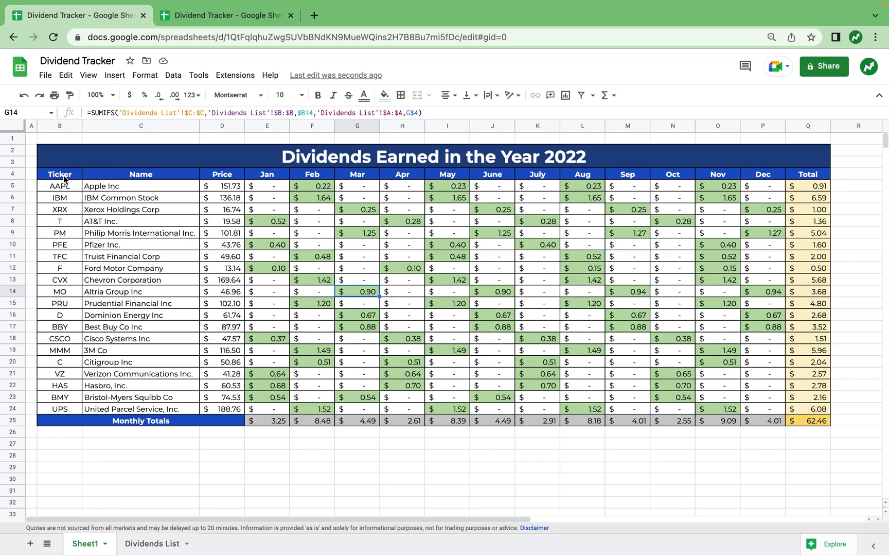
{"action": "mouse_move", "coordinate": [64, 175]}
{"action": "left_mouse_down"}
{"action": "mouse_move", "coordinate": [590, 301]}
{"action": "mouse_move", "coordinate": [806, 410]}
{"action": "left_mouse_up"}
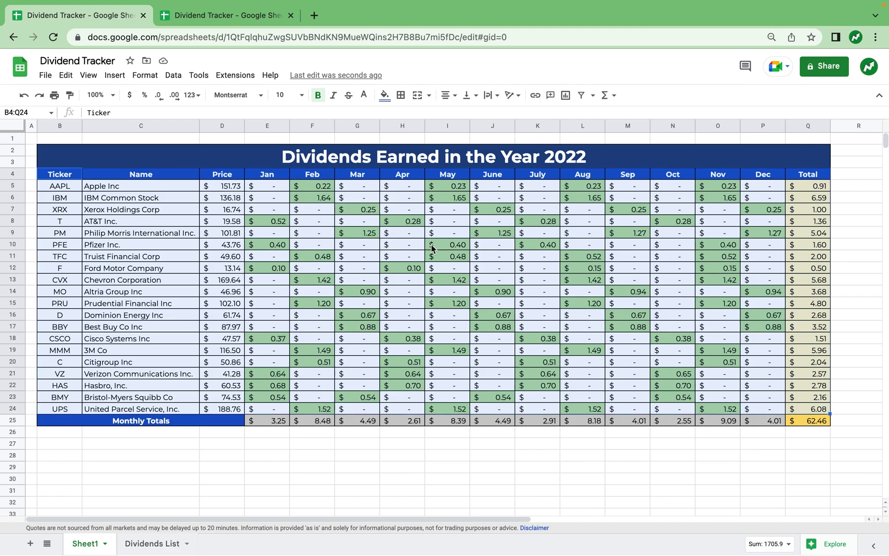
{"action": "left_click", "coordinate": [173, 75]}
{"action": "left_click", "coordinate": [223, 142]}
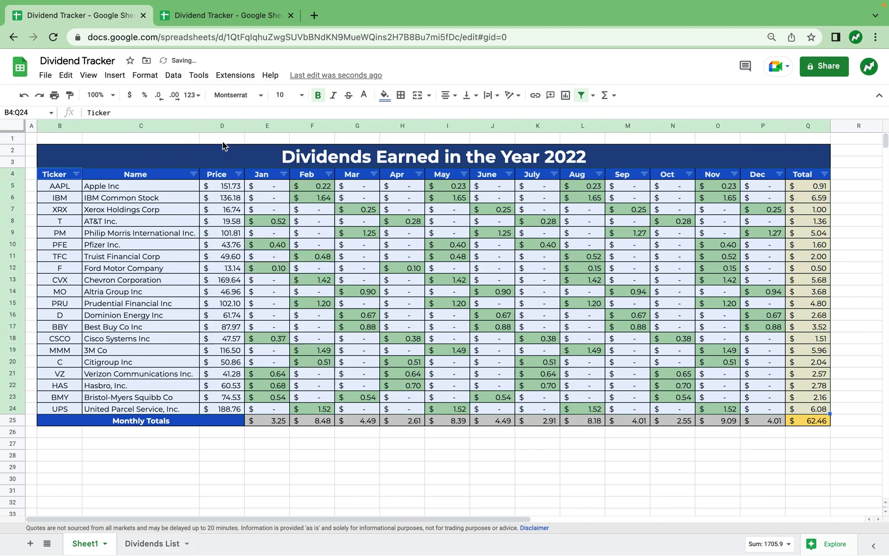
{"action": "left_click", "coordinate": [671, 280]}
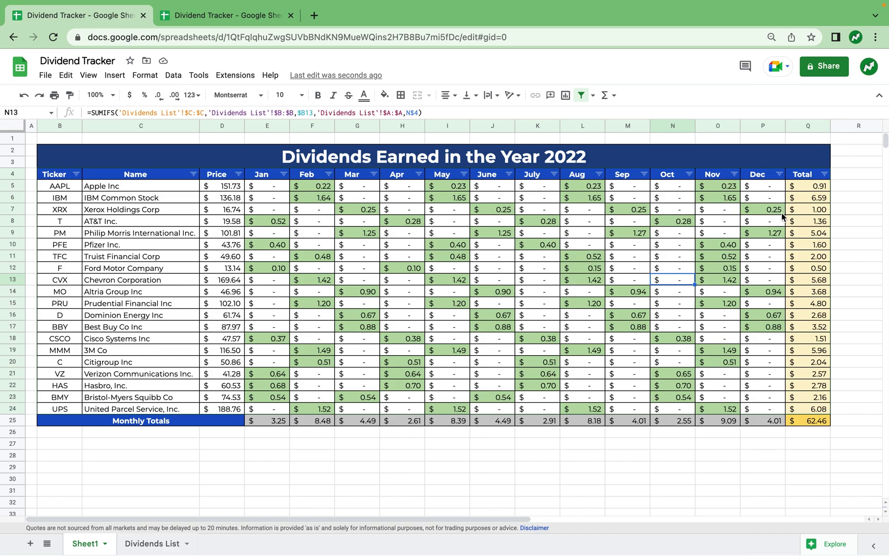
- Sort the filtered table by the Total column in descending order (Z → A)
{"action": "left_click", "coordinate": [823, 175]}
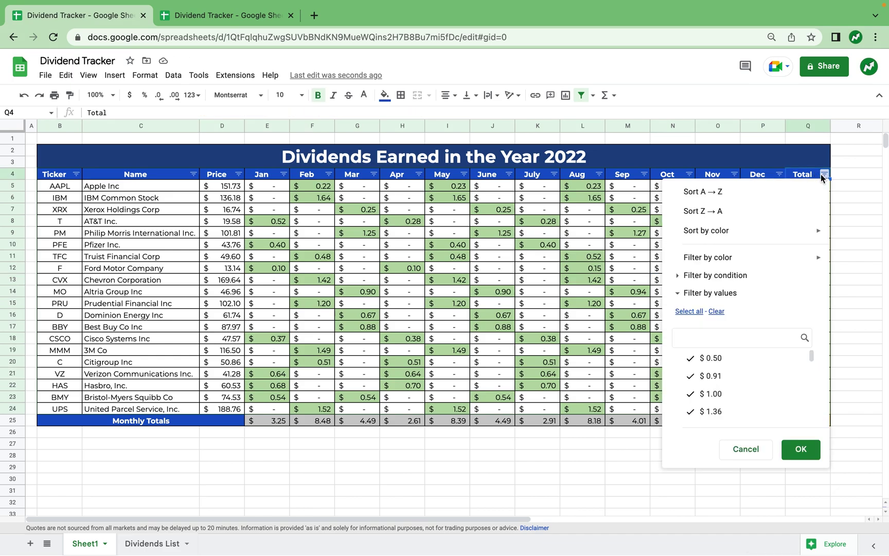
{"action": "left_click", "coordinate": [771, 212]}
{"action": "left_click", "coordinate": [633, 248]}
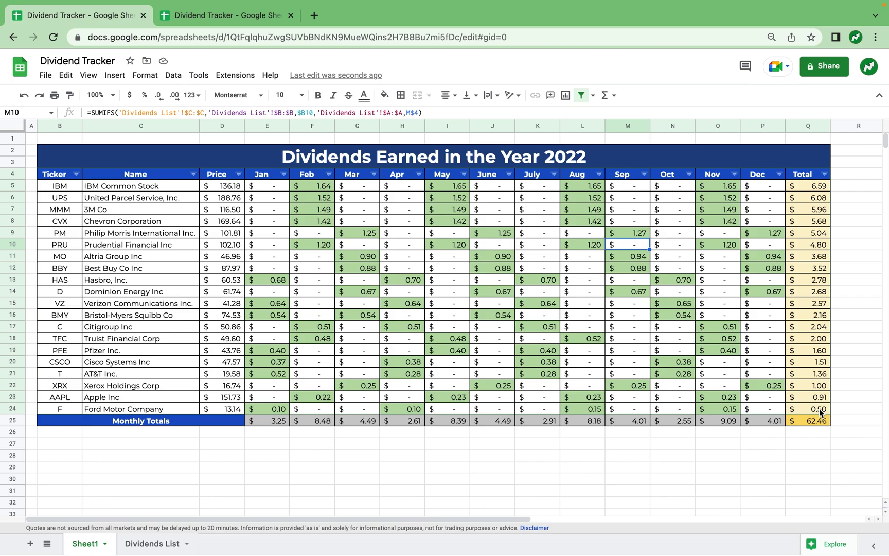
- Sort the filtered table alphabetically by the company Name column (A → Z)
{"action": "left_click", "coordinate": [193, 174]}
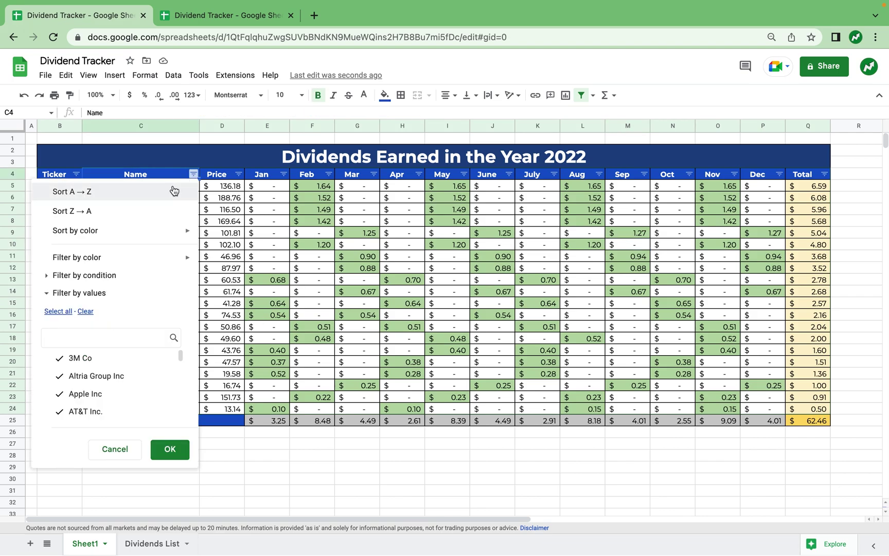
{"action": "left_click", "coordinate": [72, 192]}
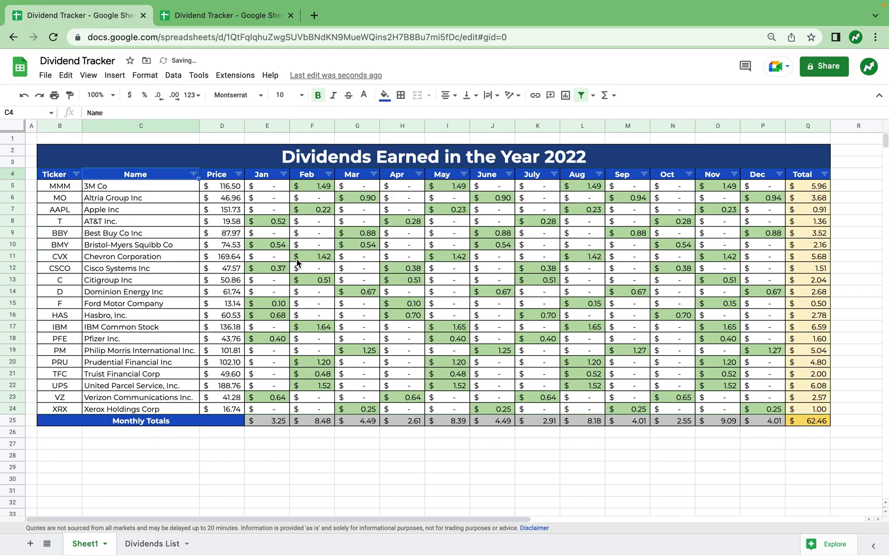